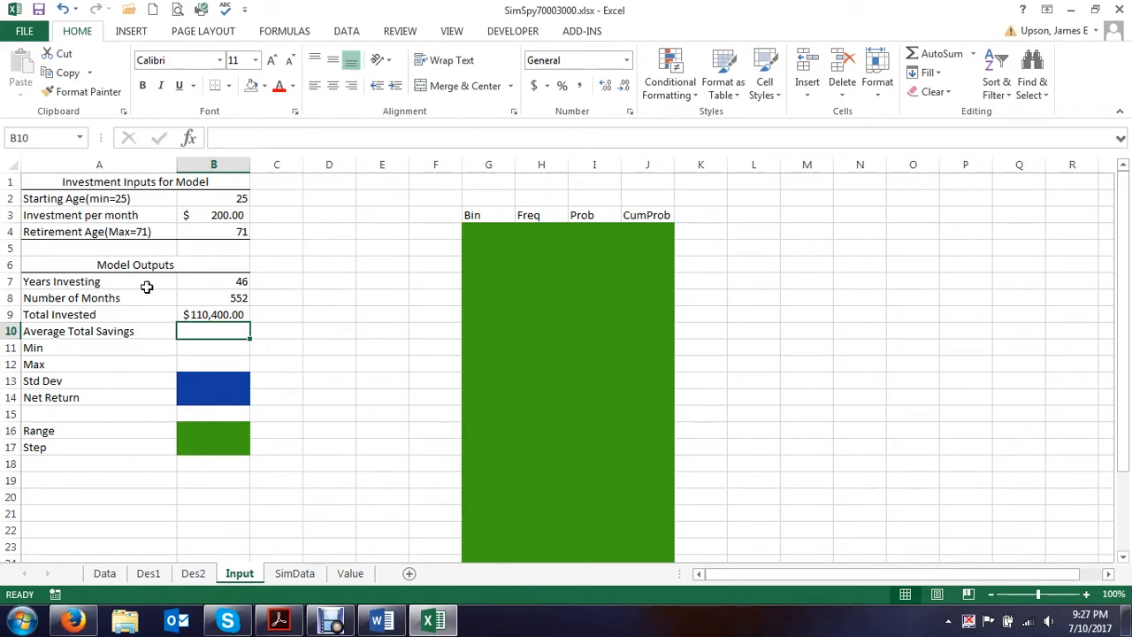
Step: Set the starting age to 30 and the retirement age to 50 in the investment inputs
left_click(235, 202)
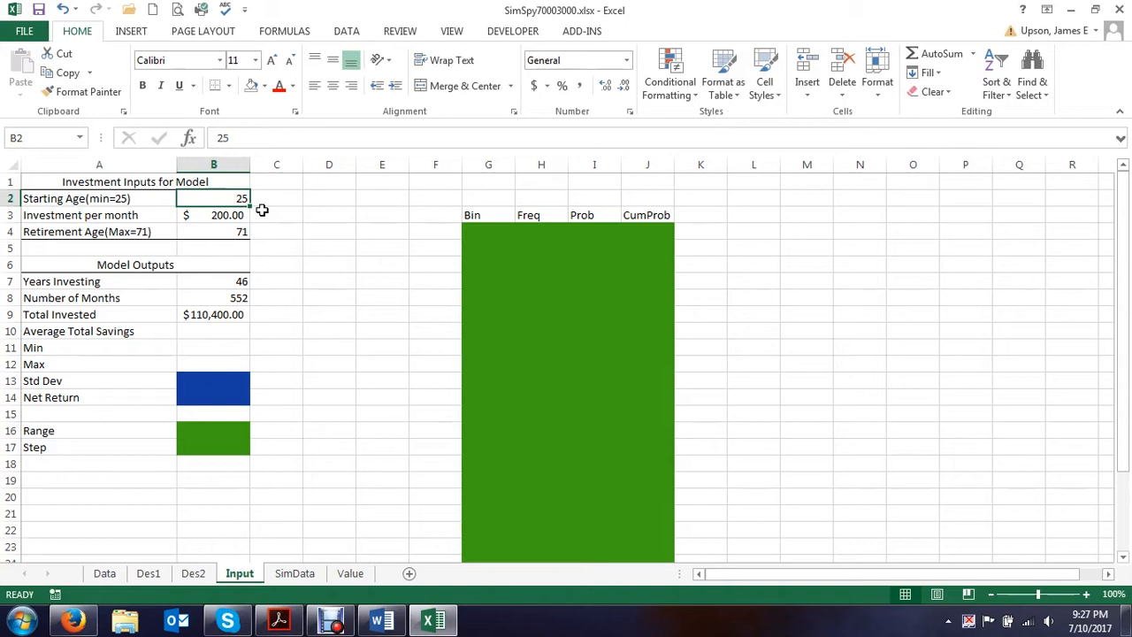
type("30")
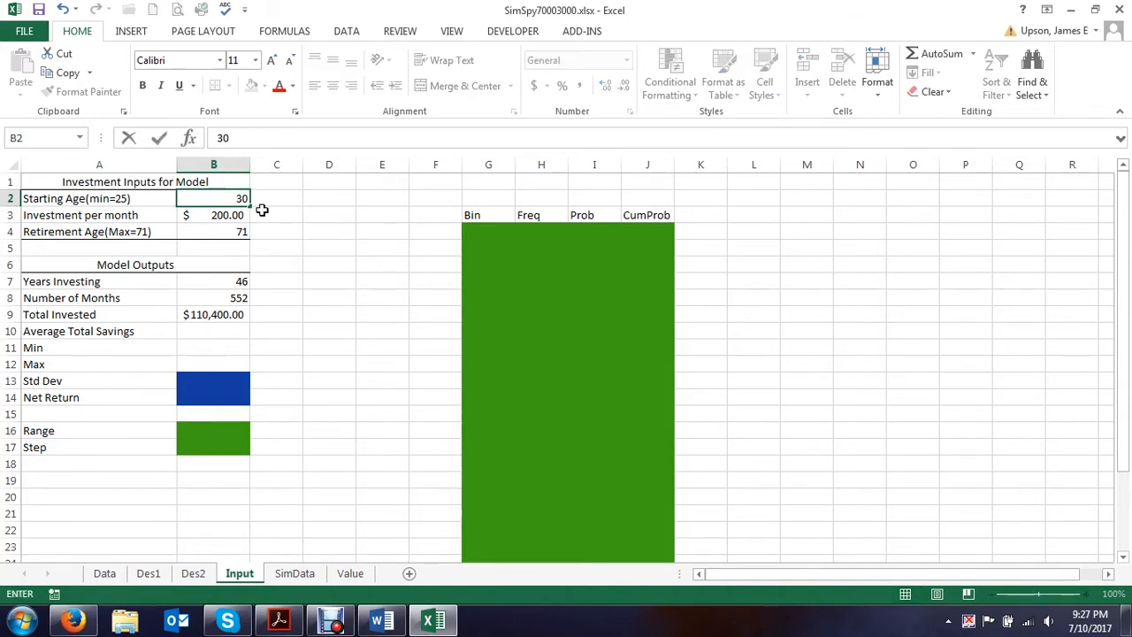
key("Return")
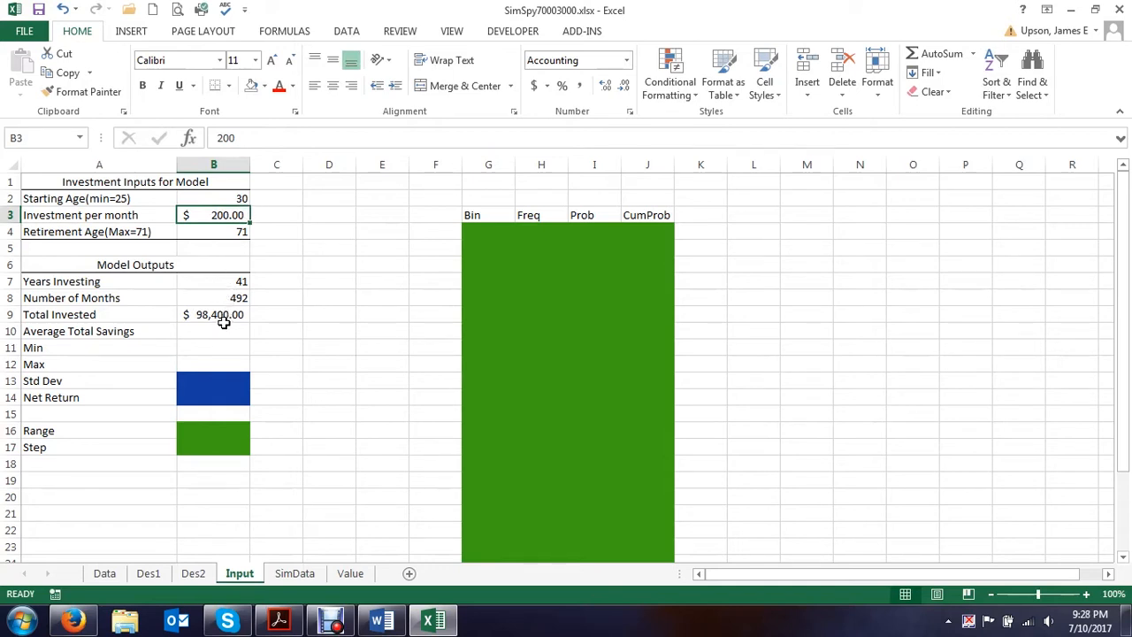
left_click(235, 237)
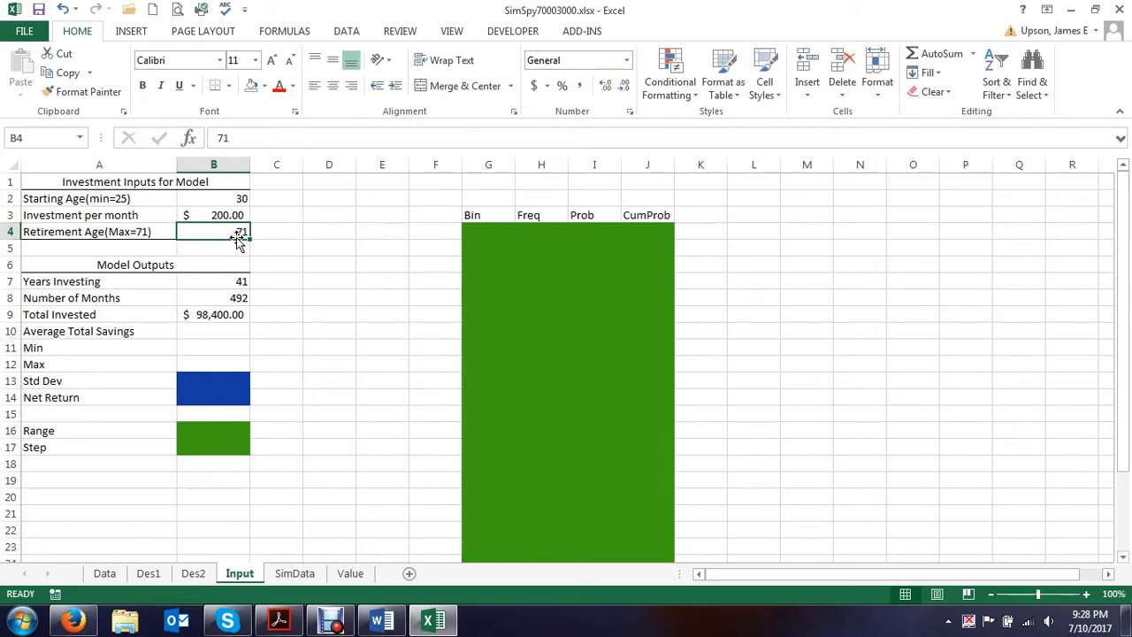
type("60")
key("Return")
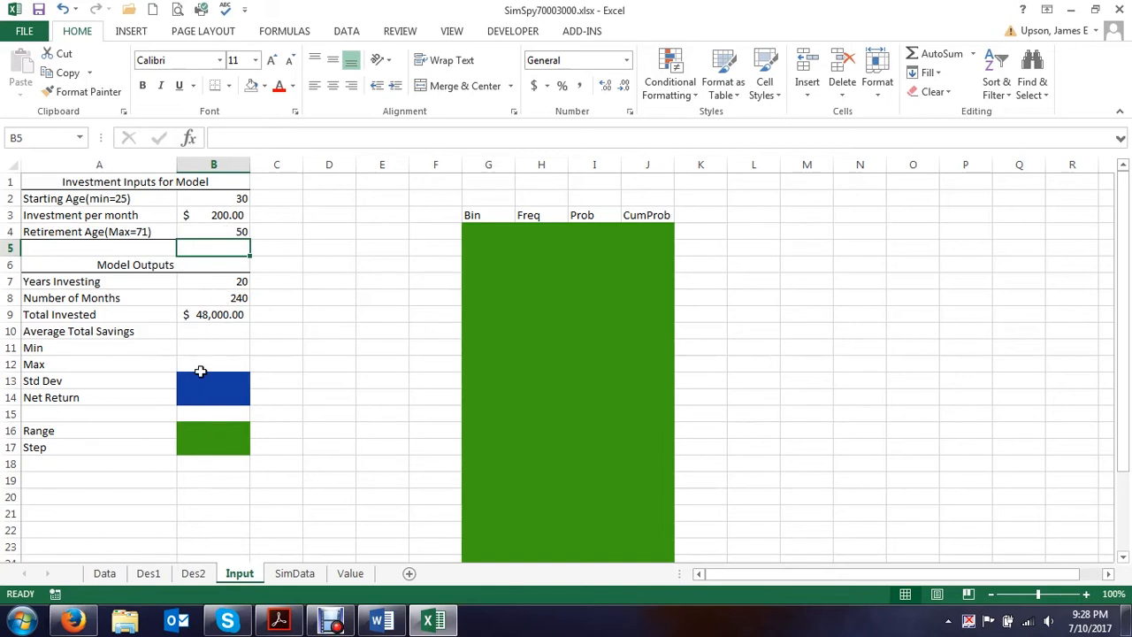
Step: Set the starting age to 25 and the retirement age to 71 in the investment inputs
left_click(233, 200)
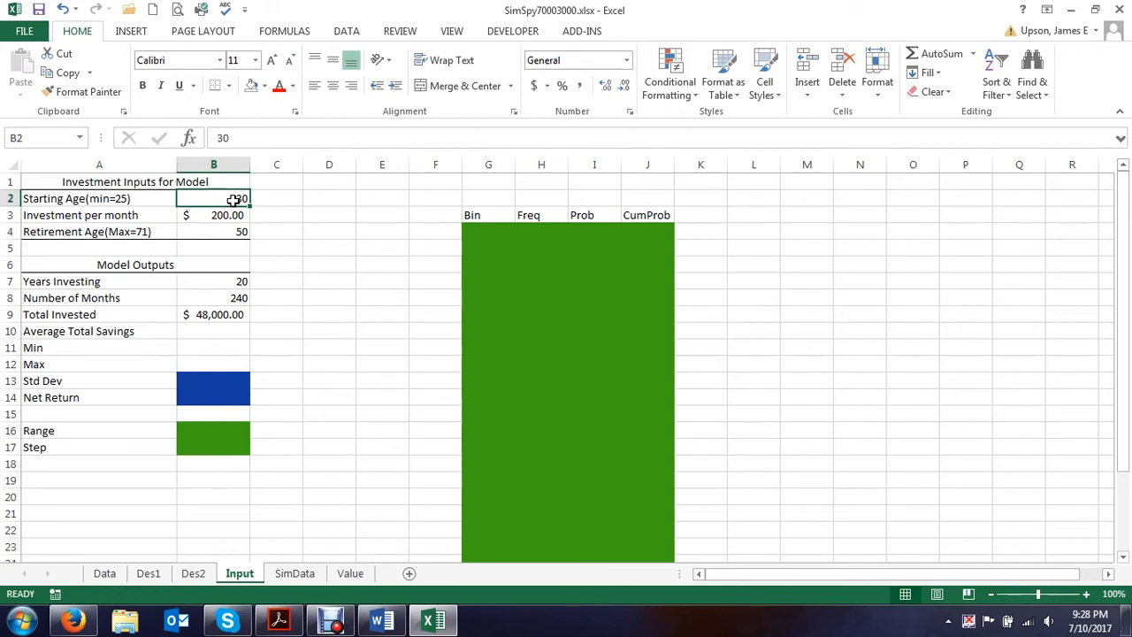
type("25")
key("Return")
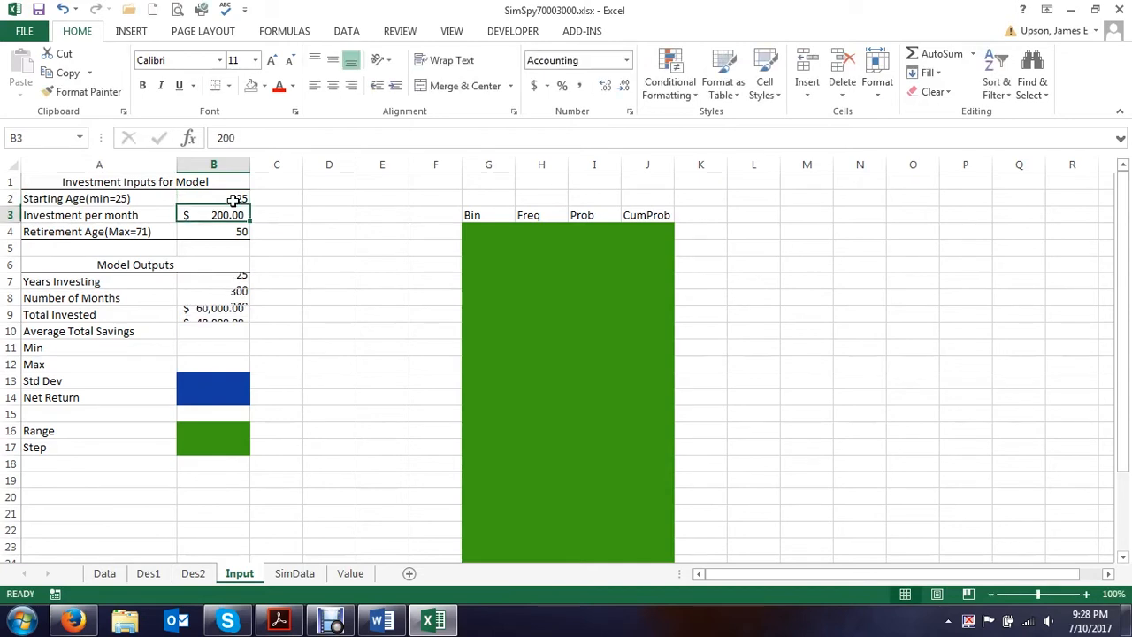
key("Return")
type("71")
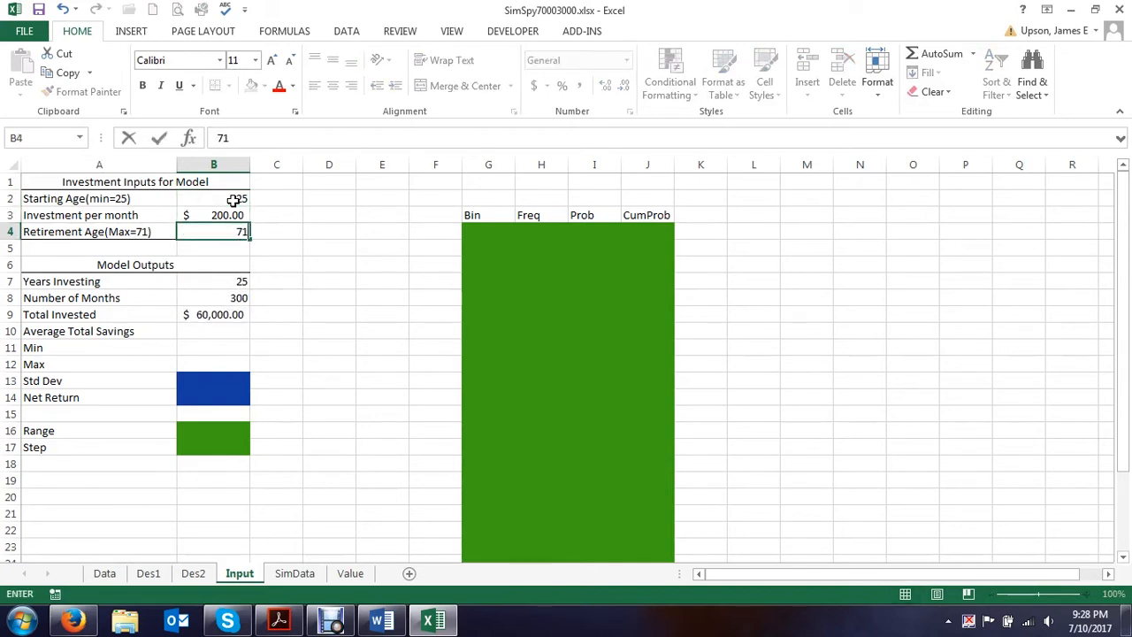
key("Return")
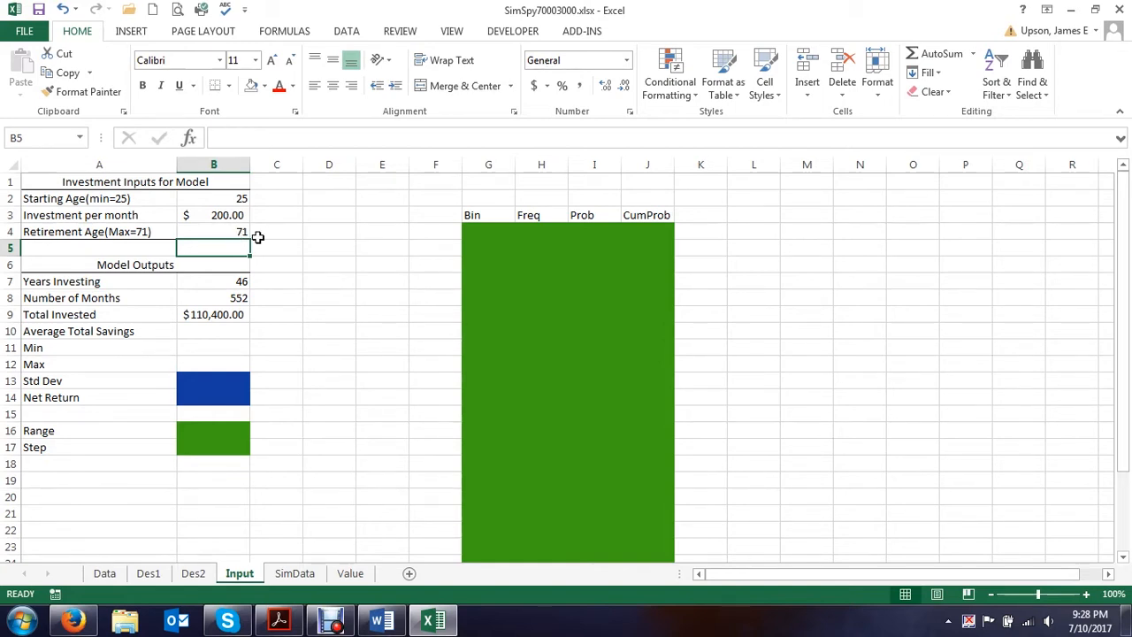
Step: On the Value sheet, examine the month 552 row and the formula behind simulation 1's final balance
left_click(226, 199)
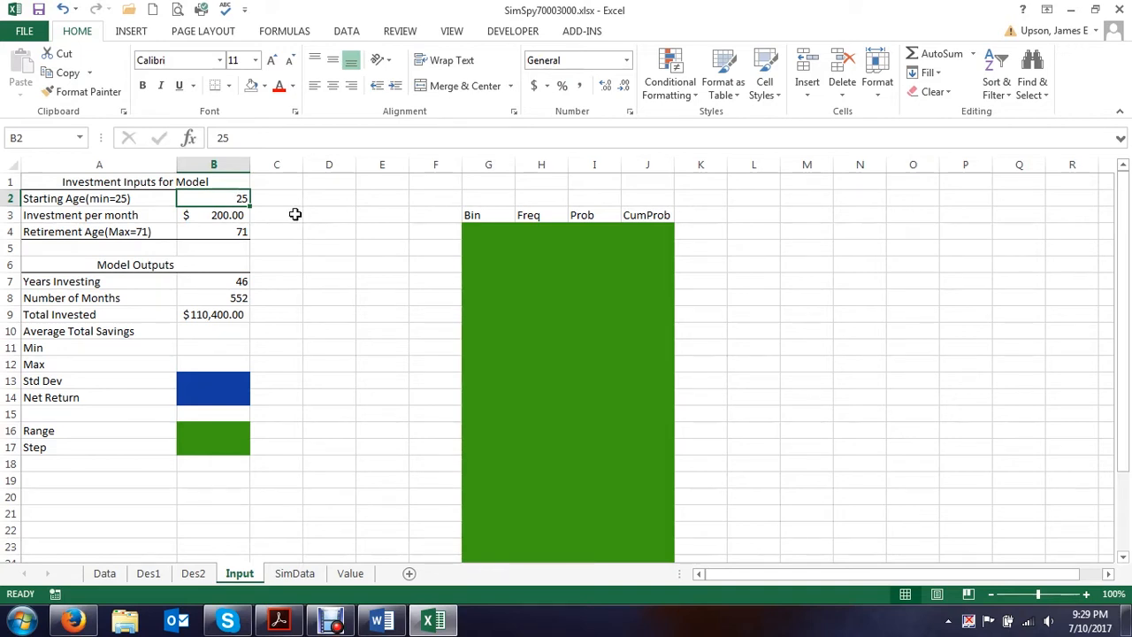
left_click(207, 332)
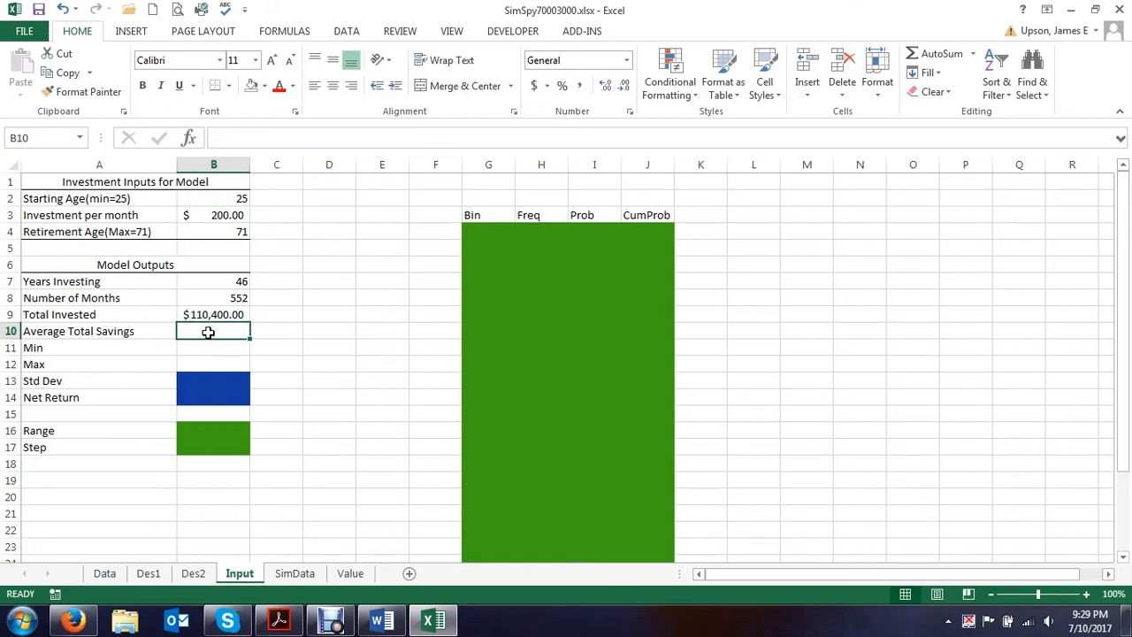
left_click(349, 573)
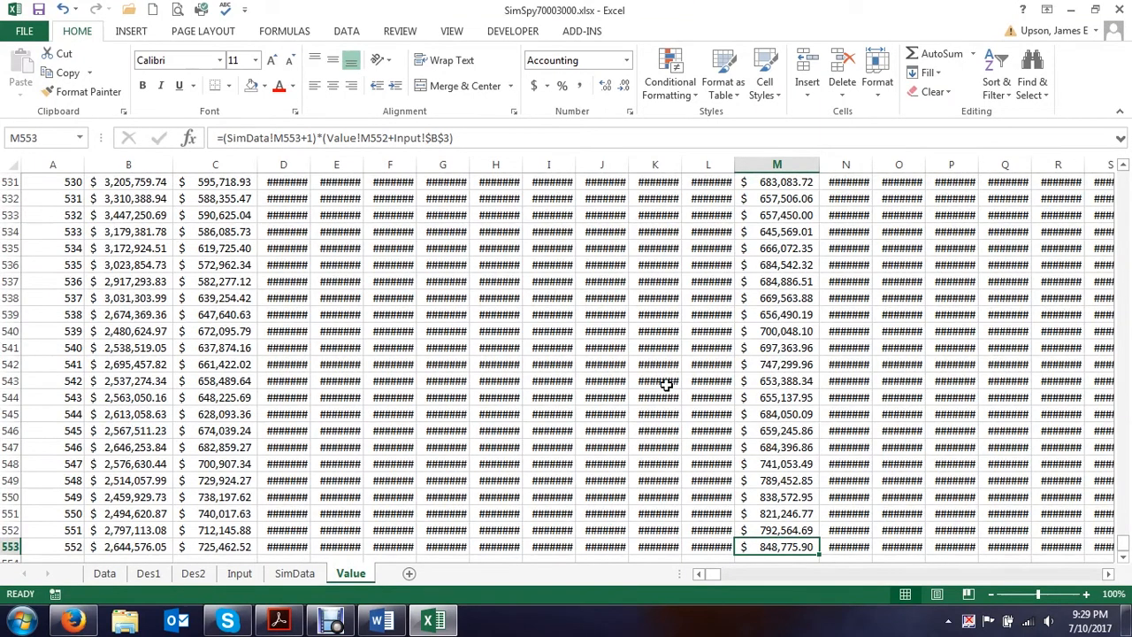
scroll(407, 358, "up", 20)
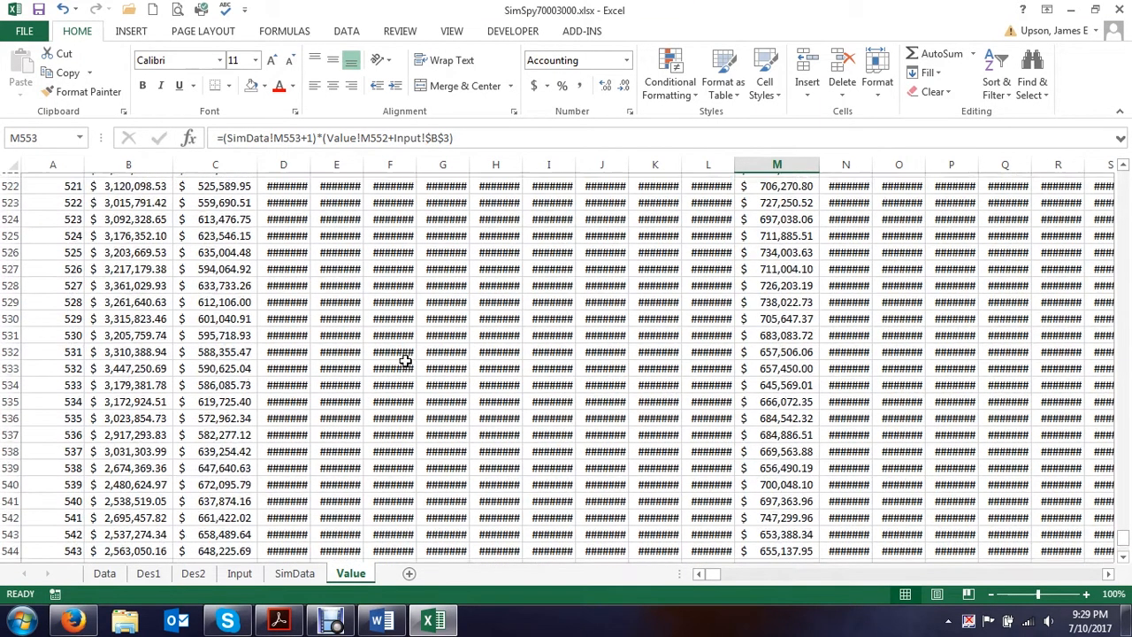
scroll(4, 275, "up", 1)
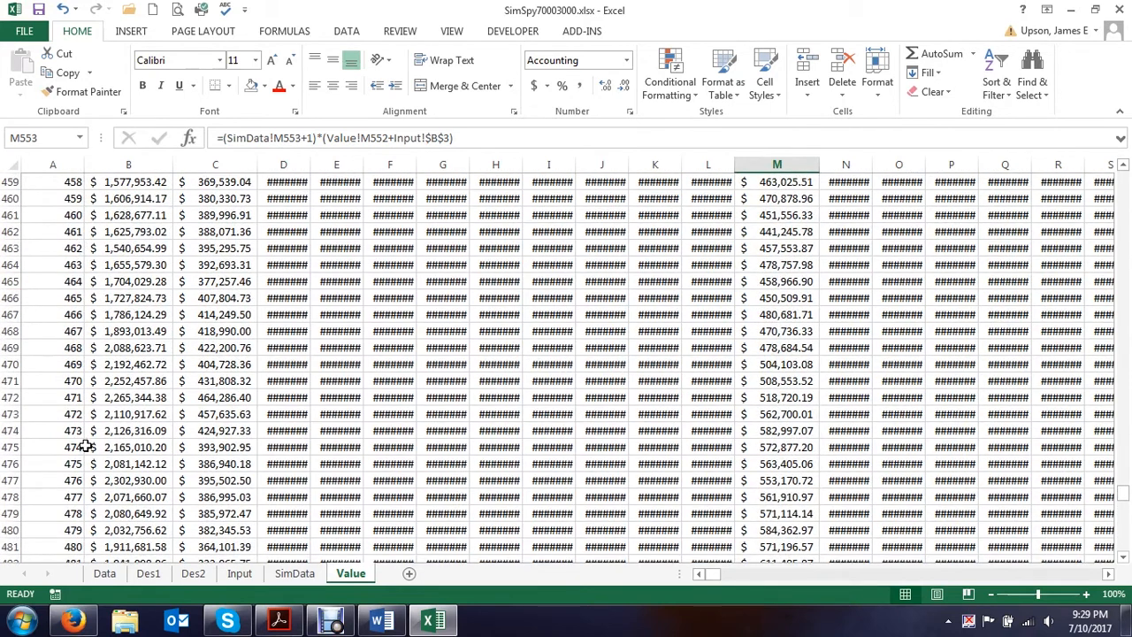
scroll(67, 430, "up", 11)
scroll(66, 431, "down", 20)
scroll(66, 432, "up", 8)
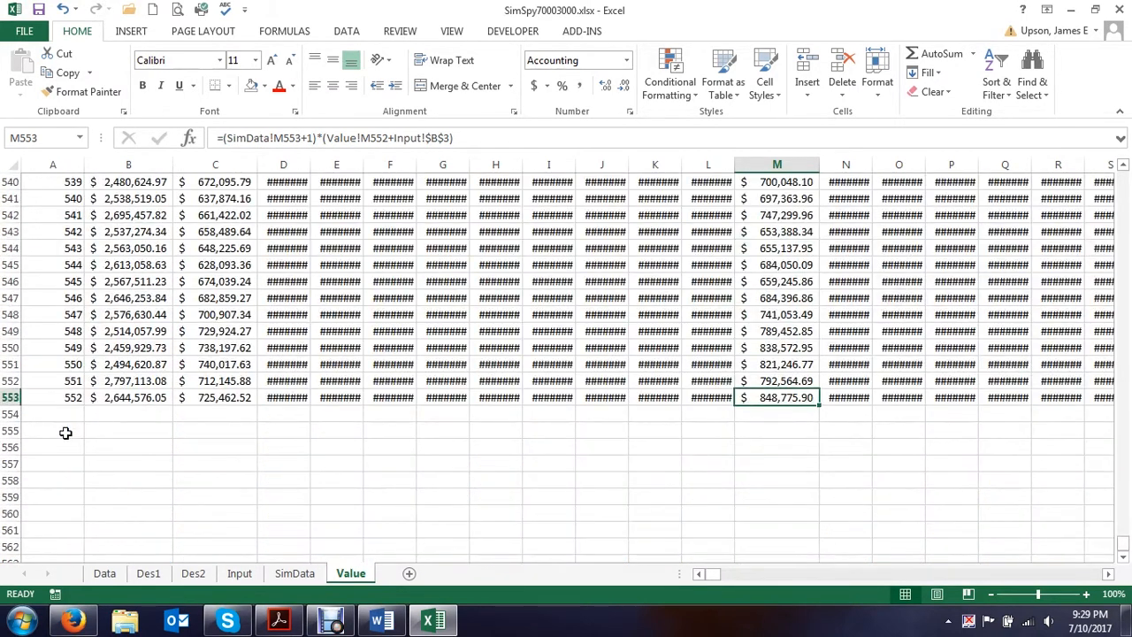
left_click(117, 398)
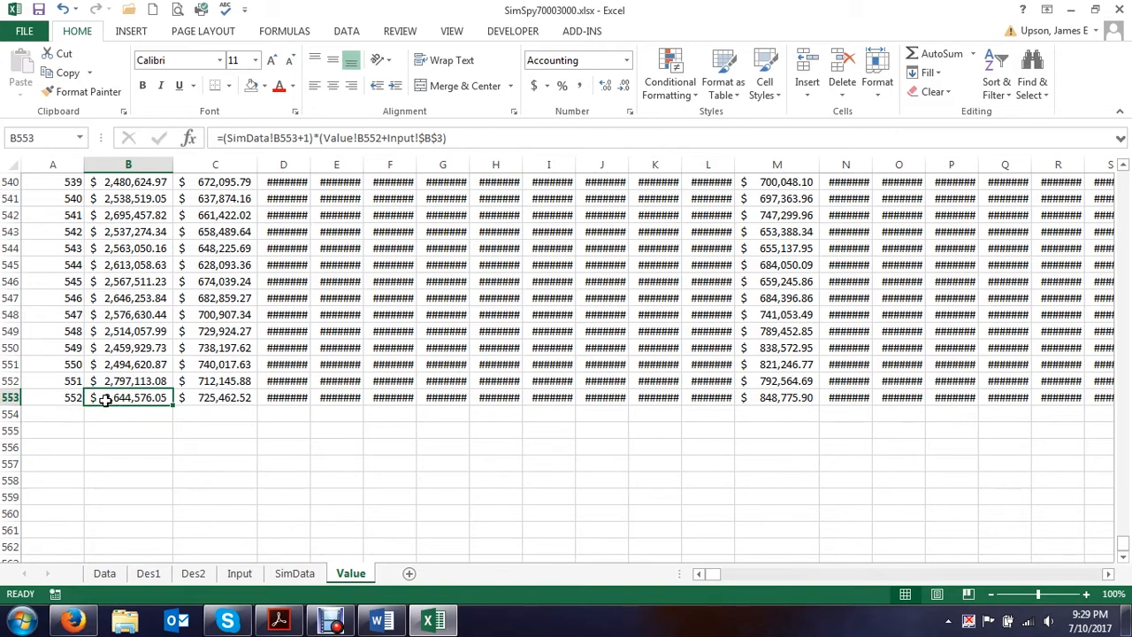
Step: Examine simulation 1's balance formulas for month 1 and month 13 on the Value sheet
scroll(92, 399, "up", 1)
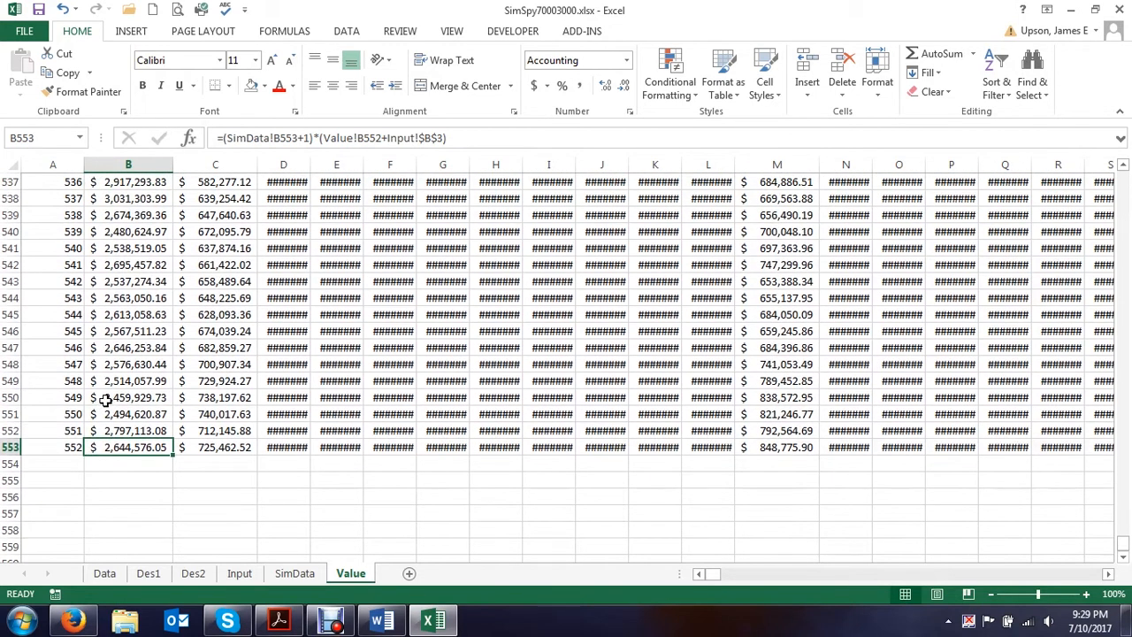
scroll(105, 400, "up", 20)
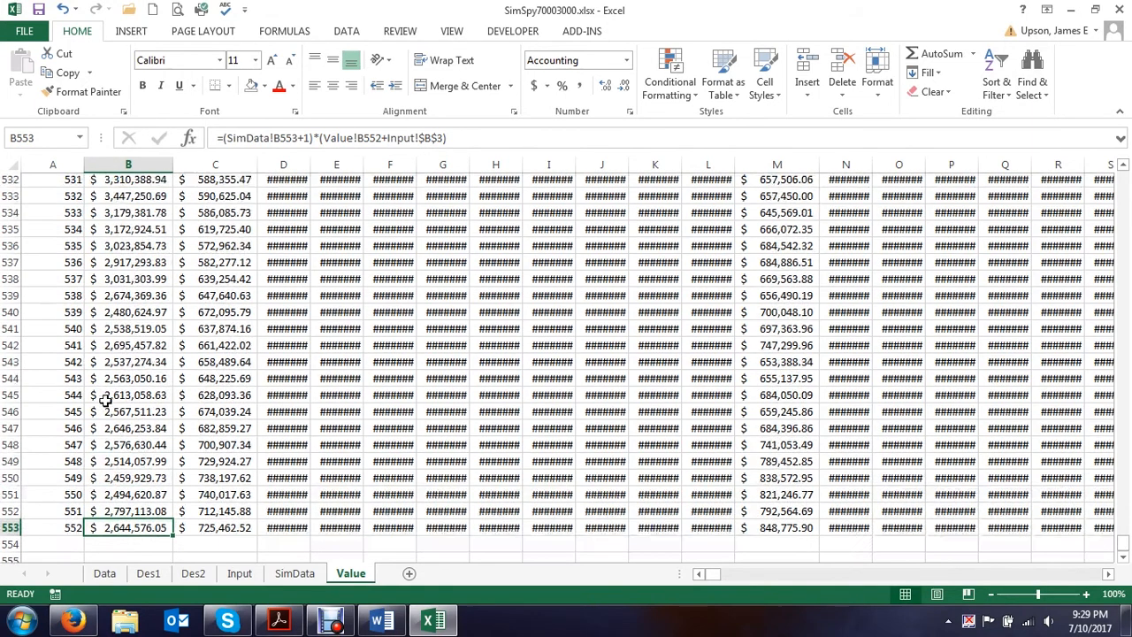
scroll(104, 400, "up", 20)
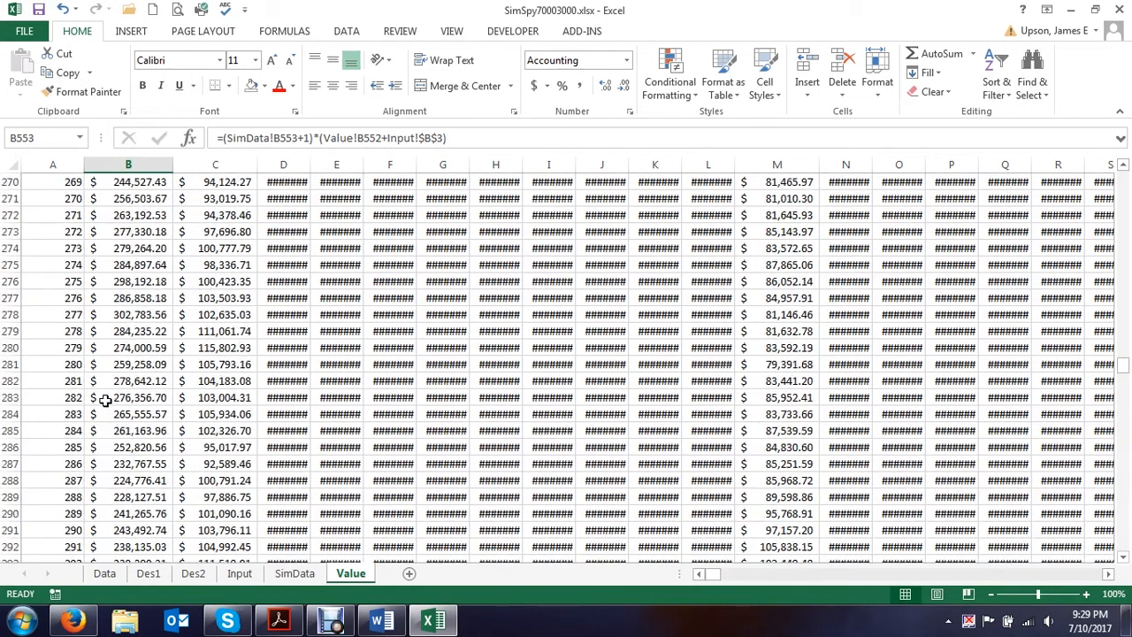
left_click_drag(1123, 334, 1123, 175)
left_click(134, 198)
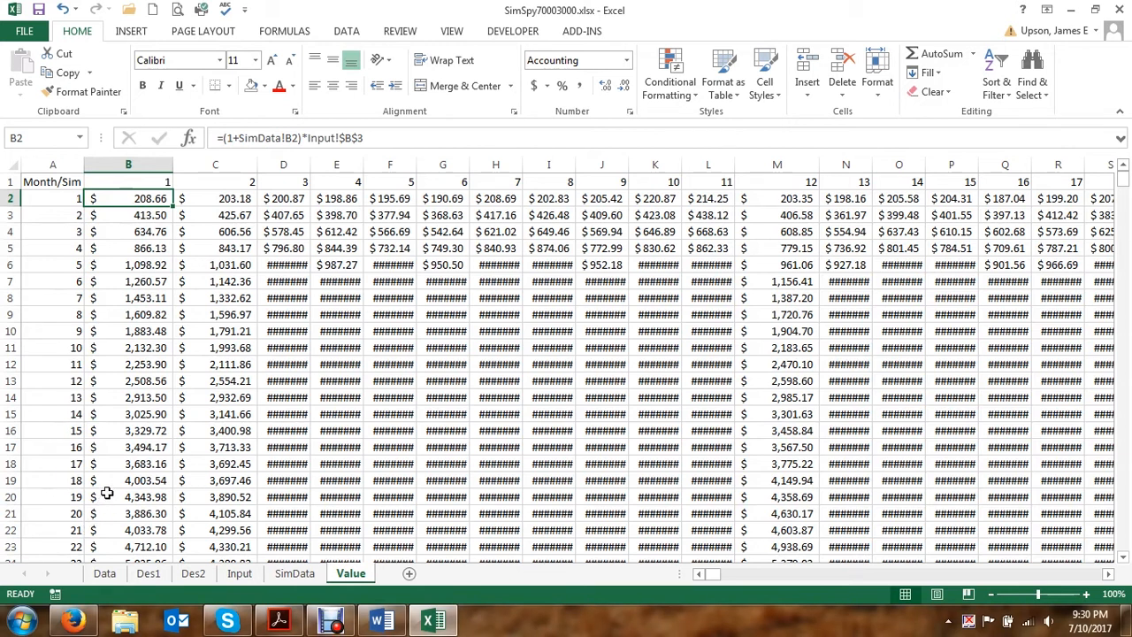
left_click(137, 398)
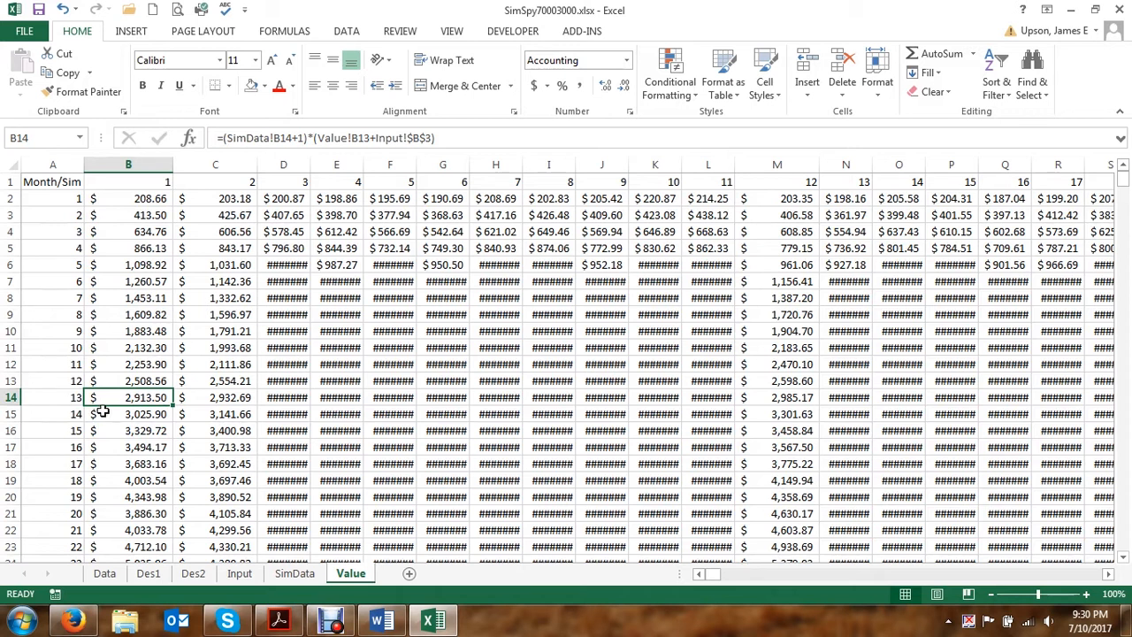
left_click(154, 199)
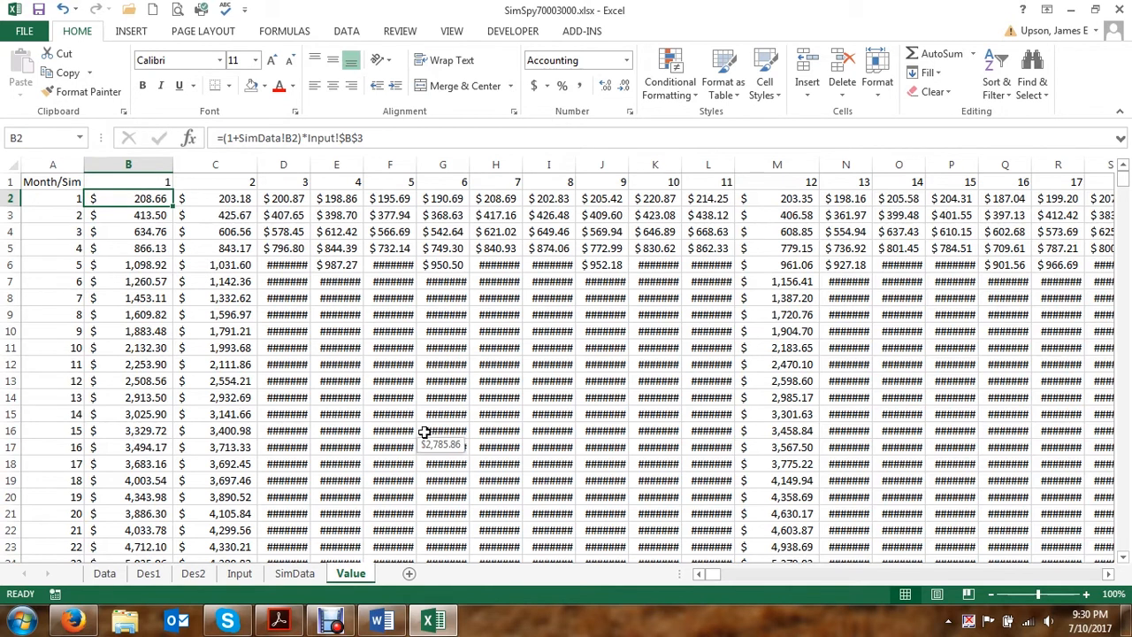
Step: On the Input sheet, begin the Average Total Savings formula in B10 with =AVERAGE(INDIRECT(
left_click(240, 574)
left_click(238, 301)
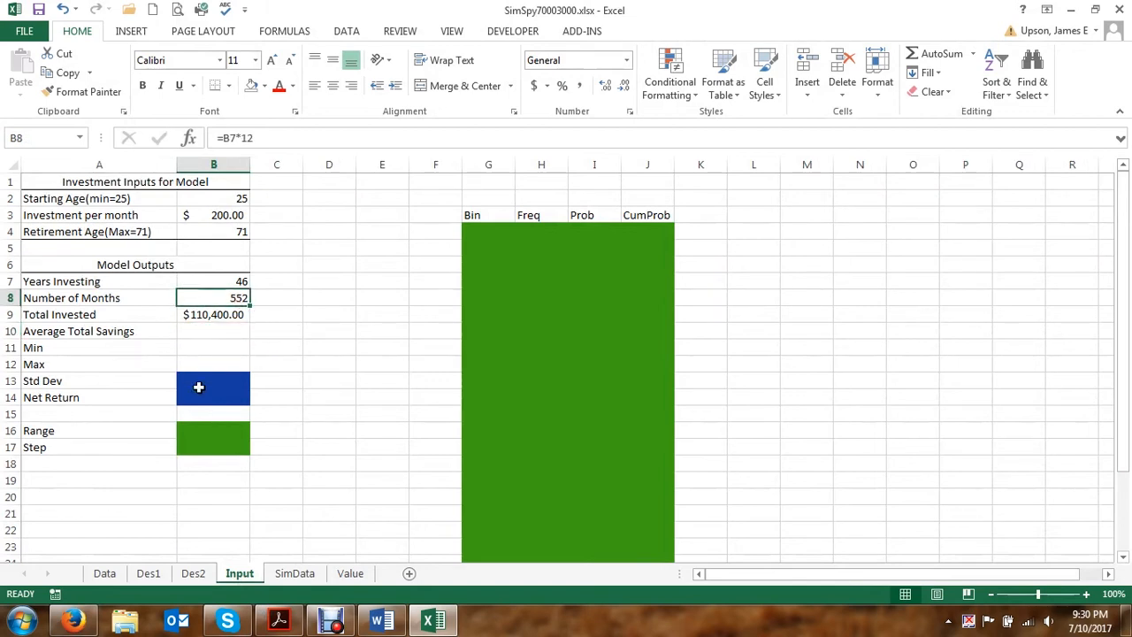
left_click(203, 332)
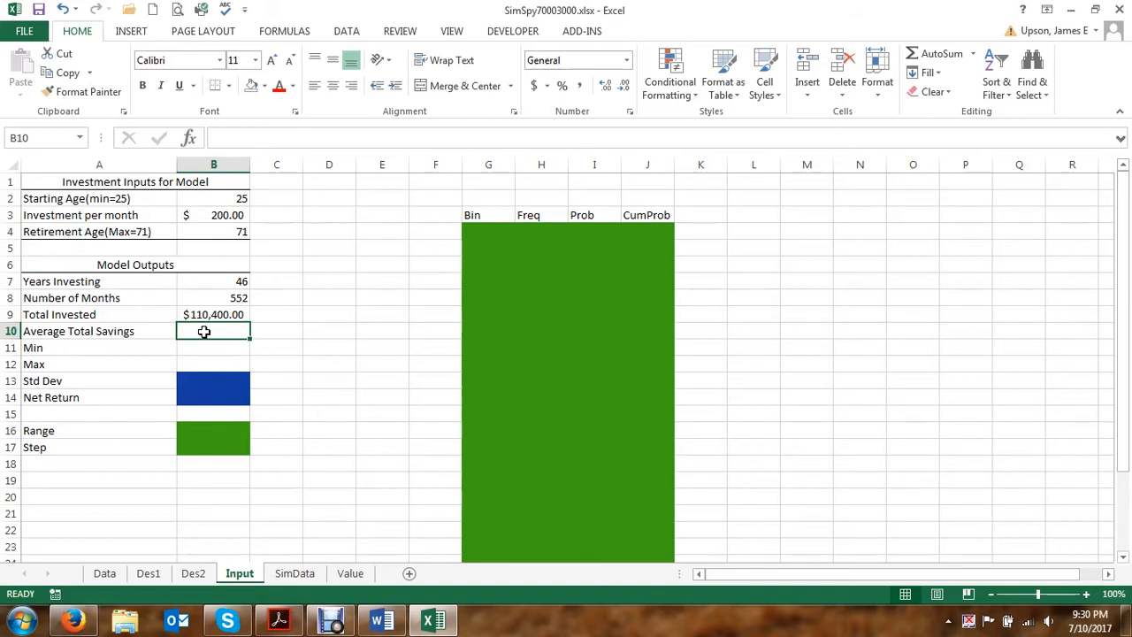
type("=")
type("c")
key("BackSpace")
type("AVE")
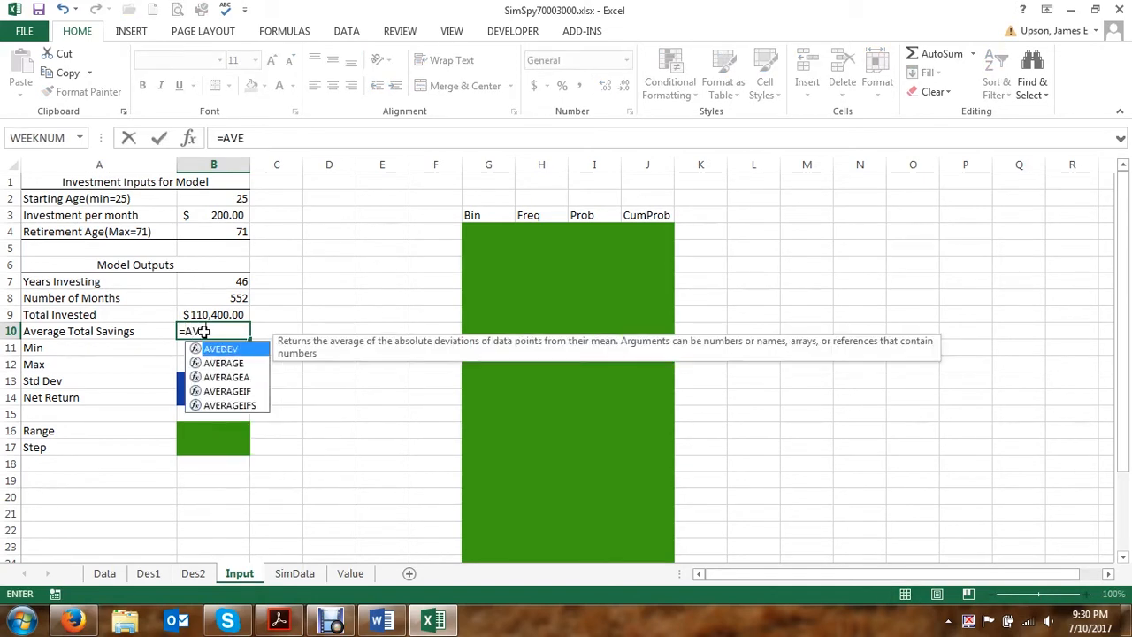
type("RAGE(")
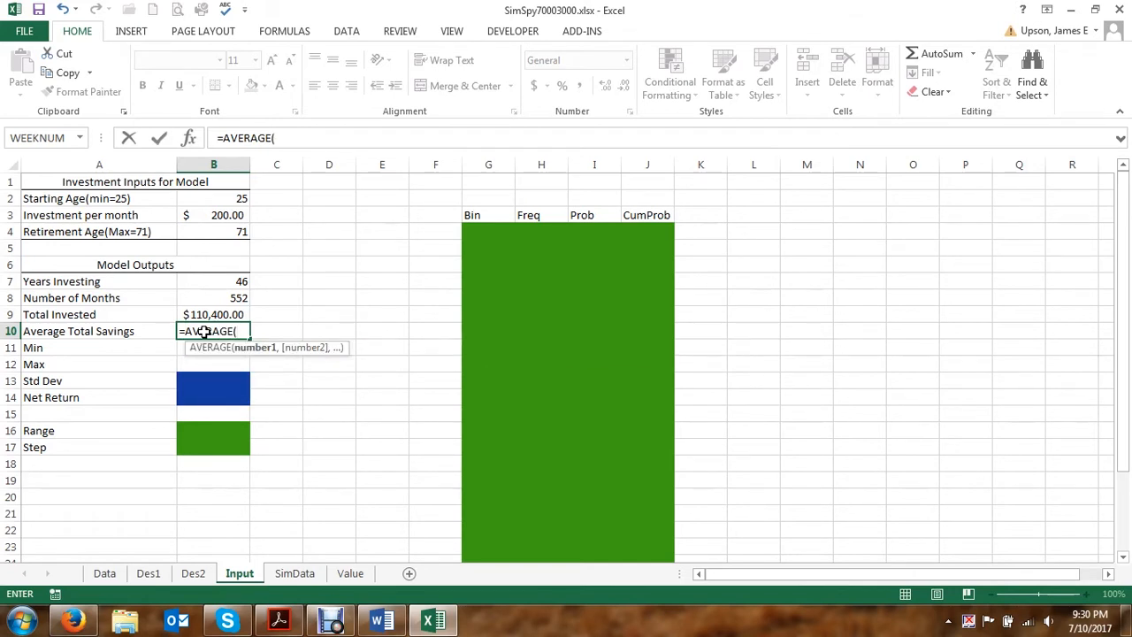
type("i")
key("BackSpace")
type("IN")
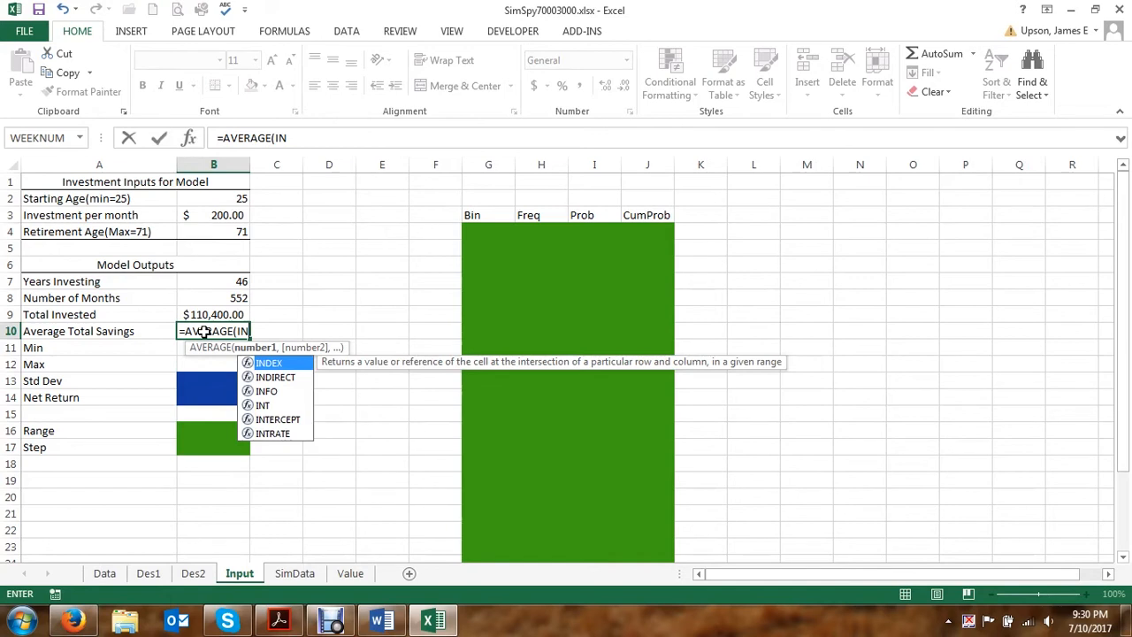
type("DI")
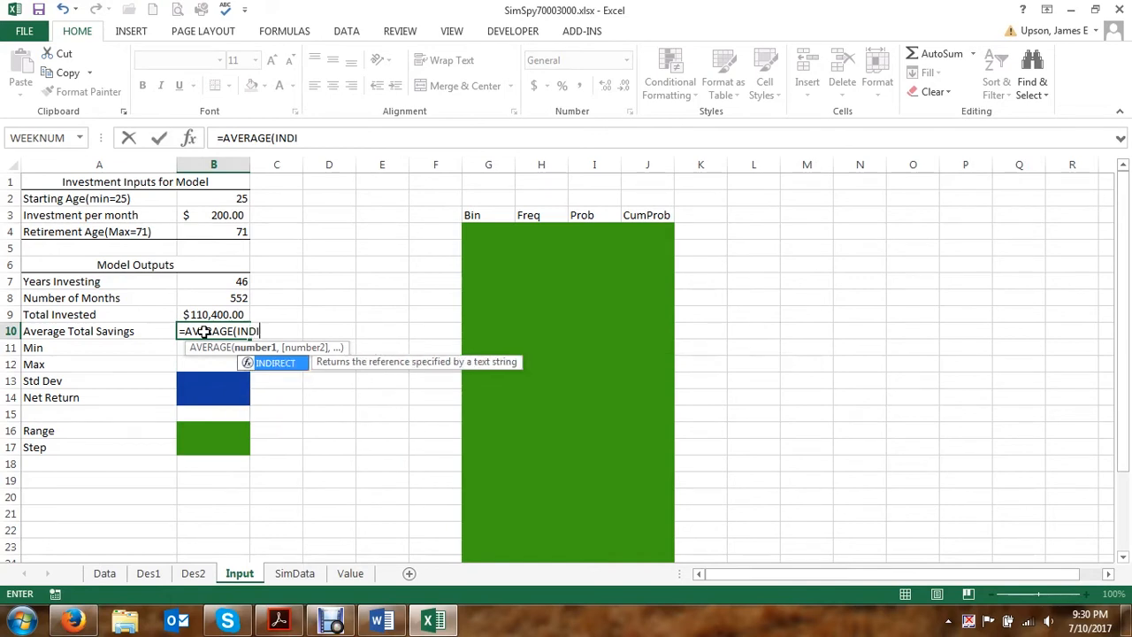
type("RECT(")
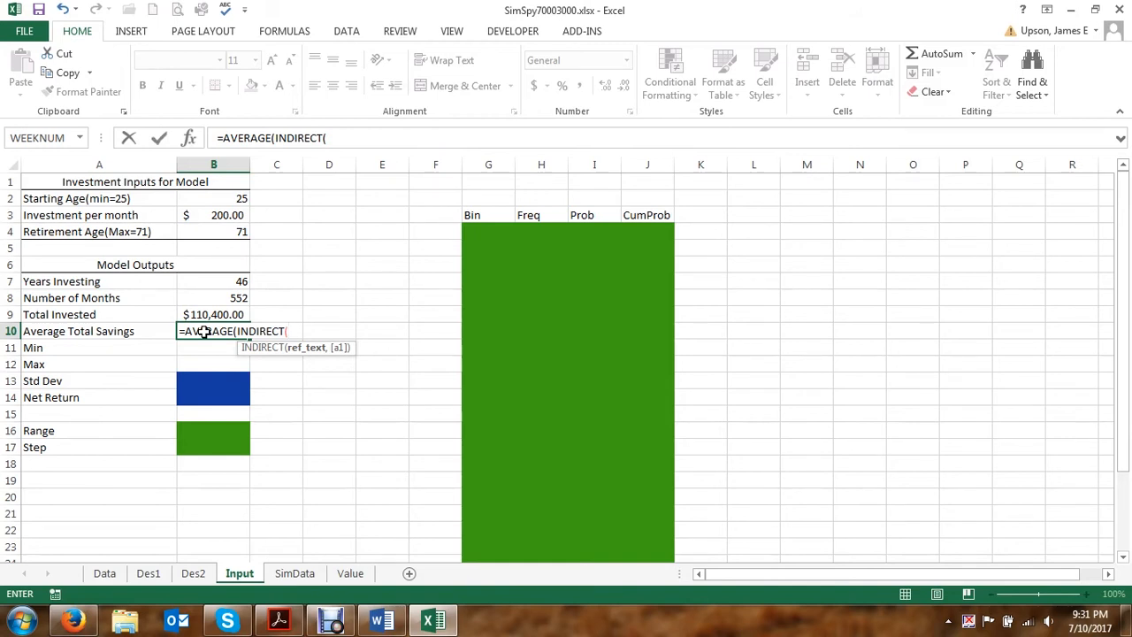
Step: Complete the first INDIRECT reference as "VALUE!B"&($B$8+1), with an absolute reference to the number of months
type("\"VAL")
key("BackSpace")
key("BackSpace")
type("ALUE!b")
key("BackSpace")
type("B")
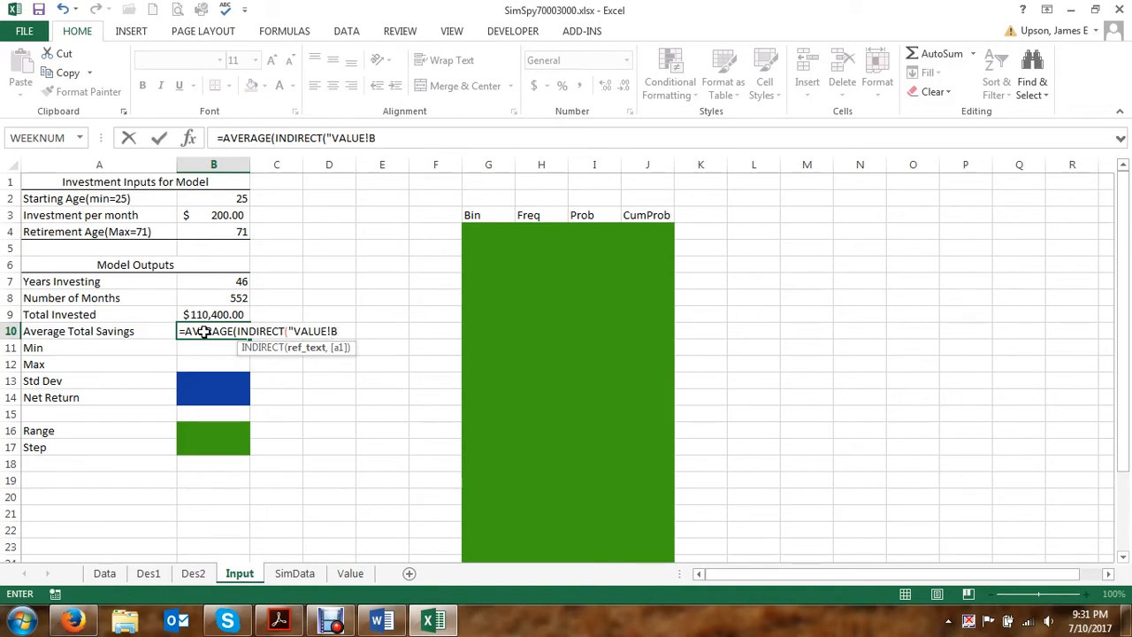
type("\"")
type("&(")
left_click(218, 297)
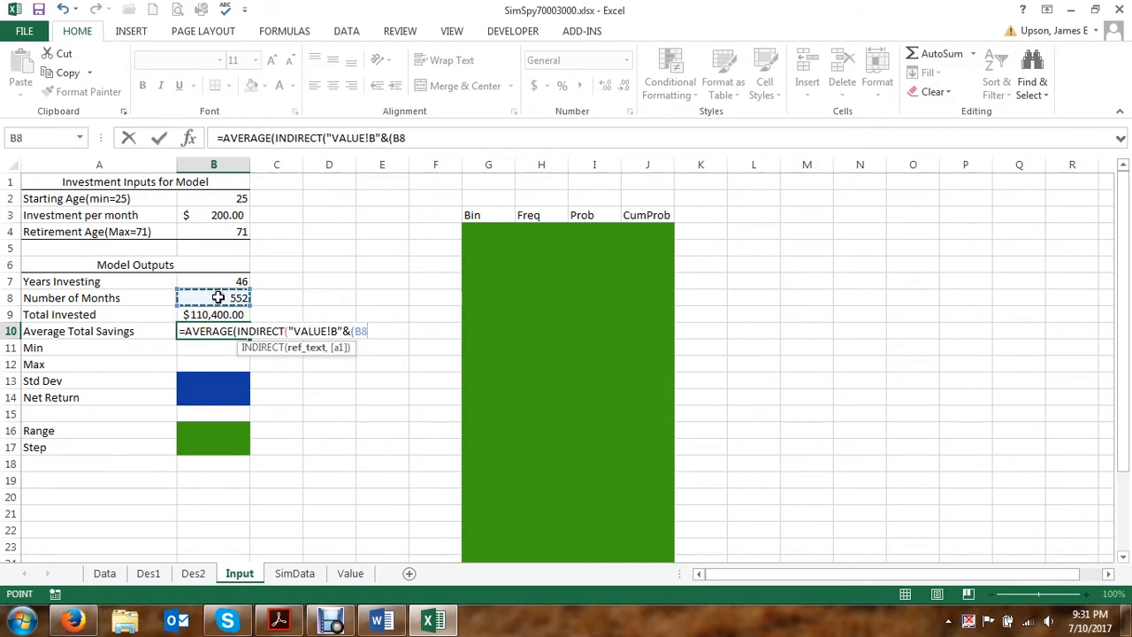
key("F4")
type("+")
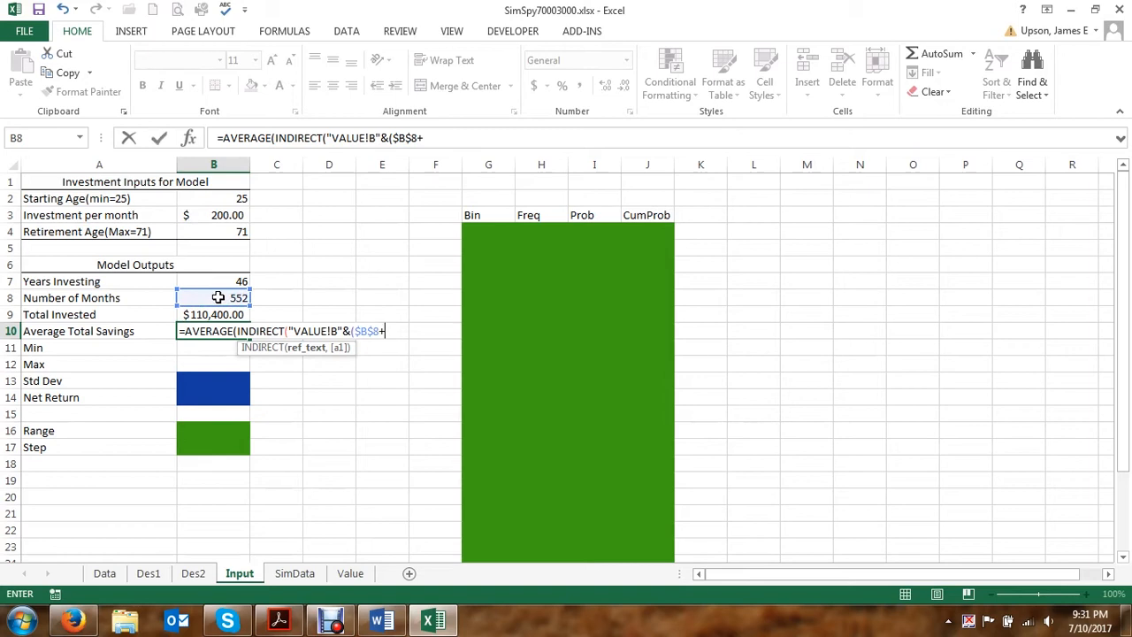
type("1))")
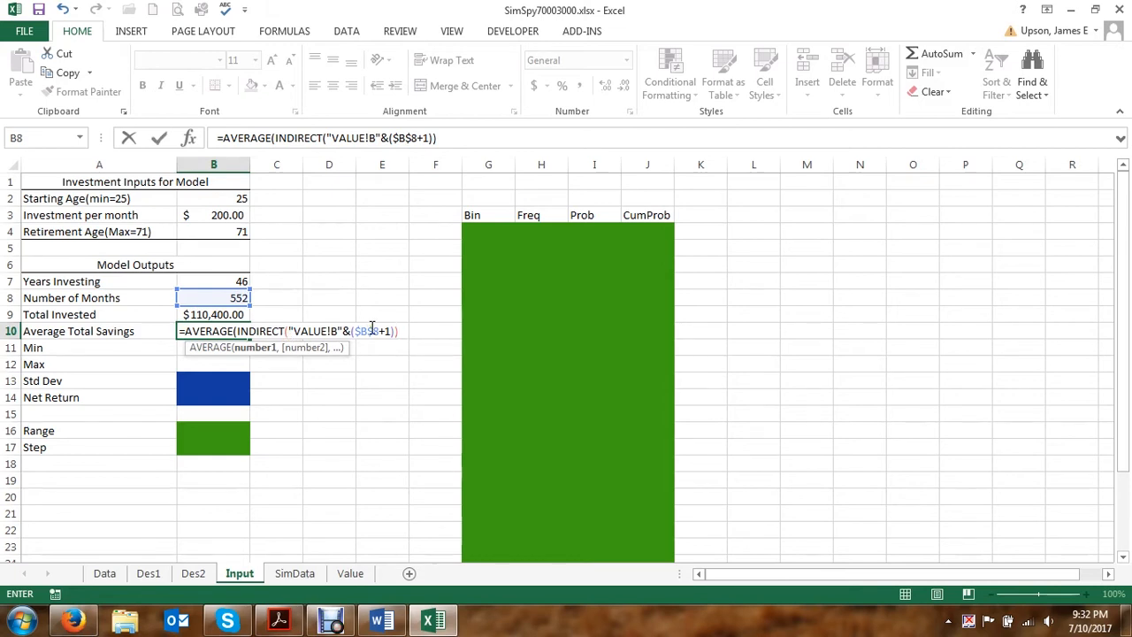
Step: Extend the average formula's range with a second reference, :INDIRECT("VALUE!SG"&(
type(":")
type("INDI")
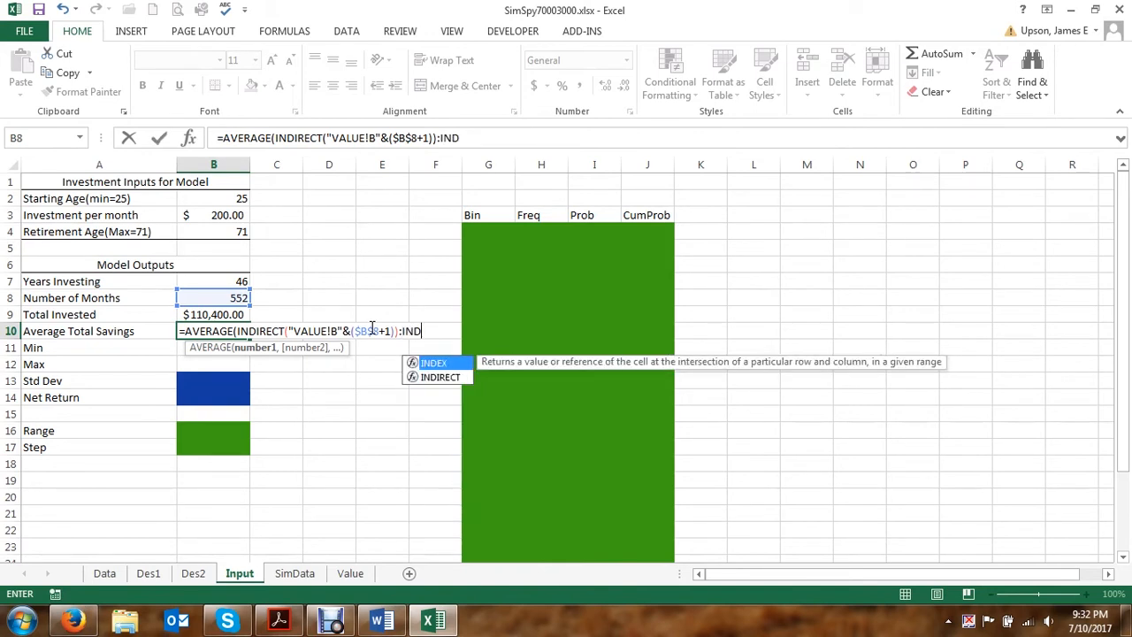
type("RECT(")
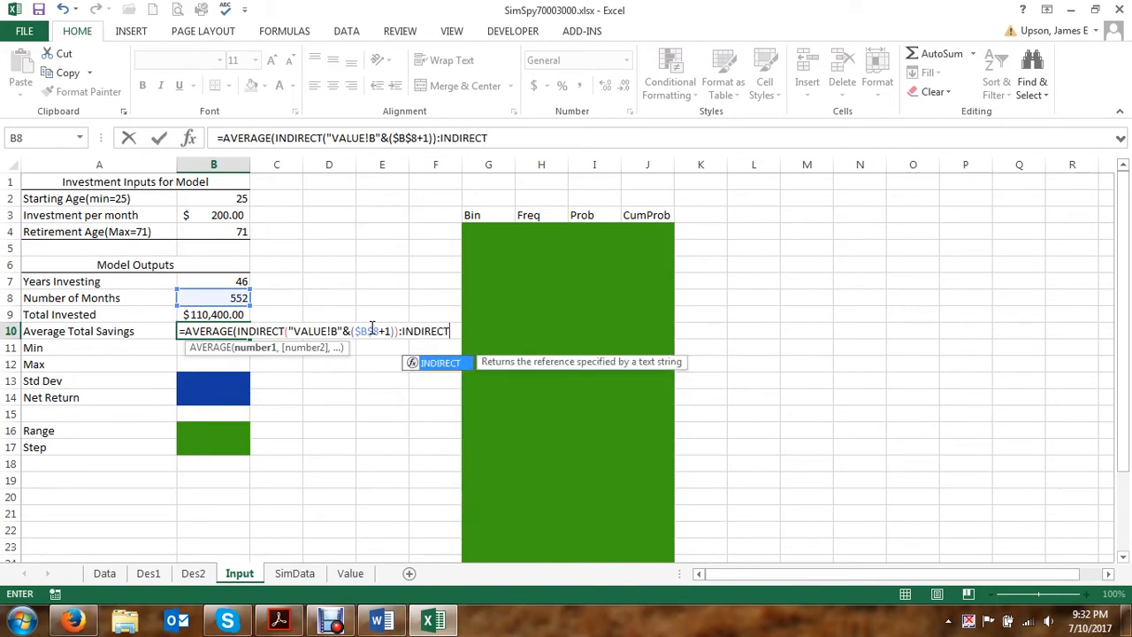
type("\"")
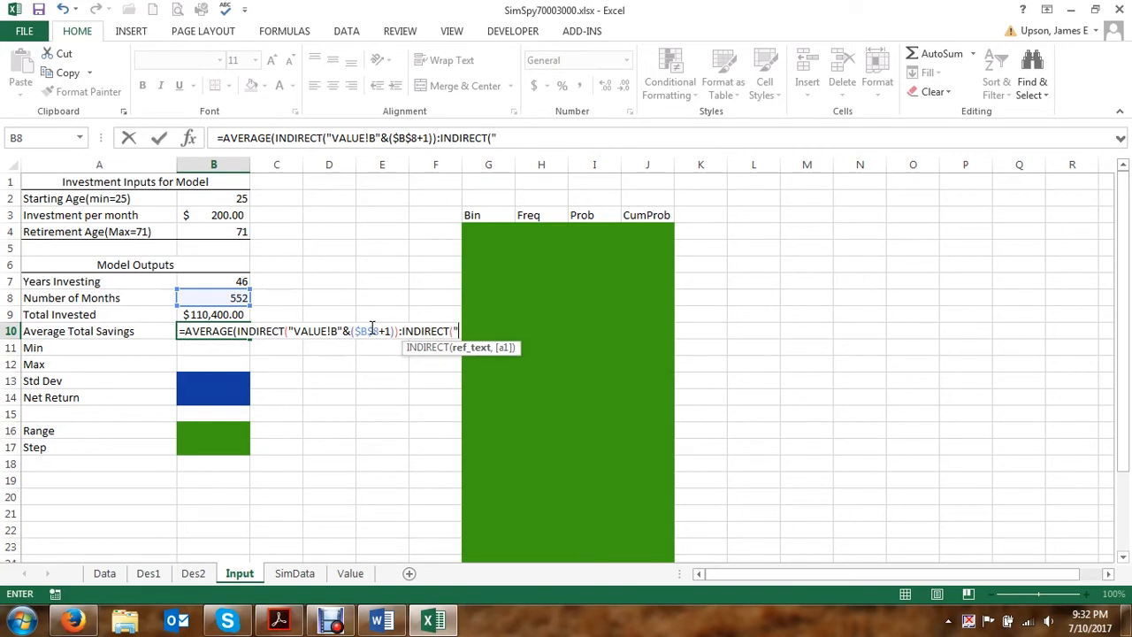
type("VALUE")
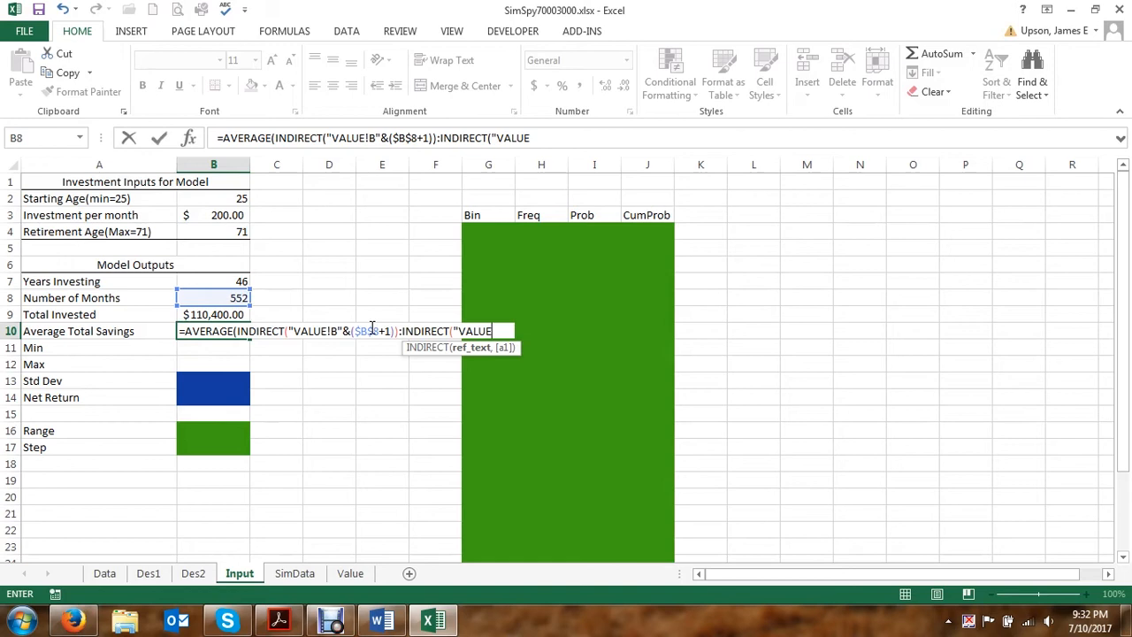
type("!B\"")
type("&")
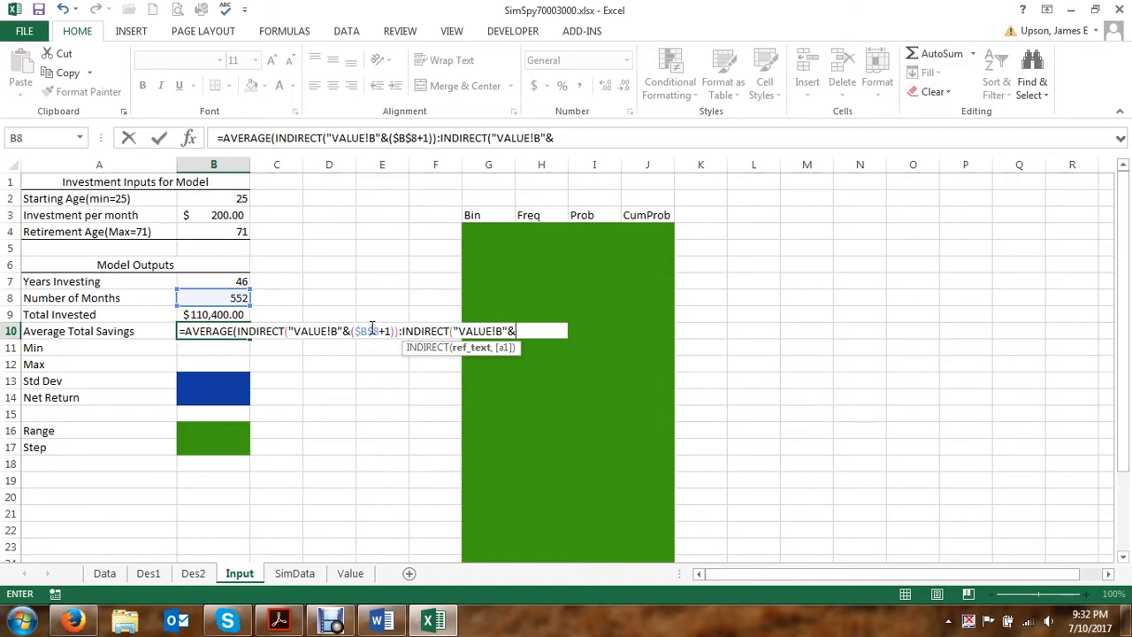
key("BackSpace")
key("BackSpace")
key("BackSpace")
type("$G\"&(")
Step: Finish the Average Total Savings formula in B10 with the absolute number-of-months reference, $B$8+1))), and enter it
left_click(196, 297)
key("F4")
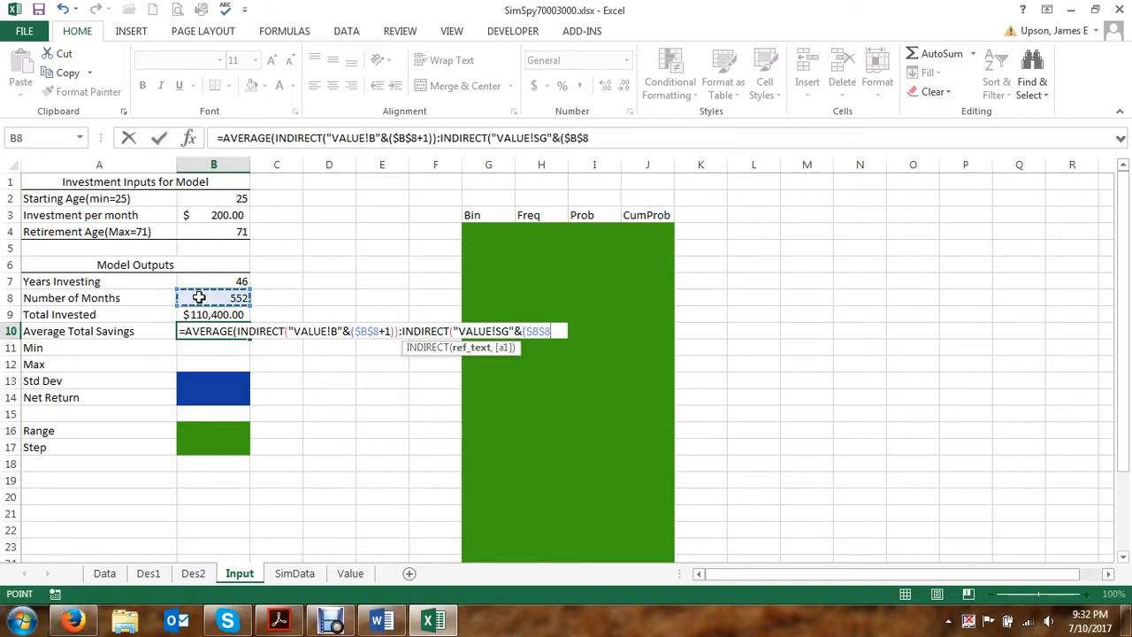
type("+1")
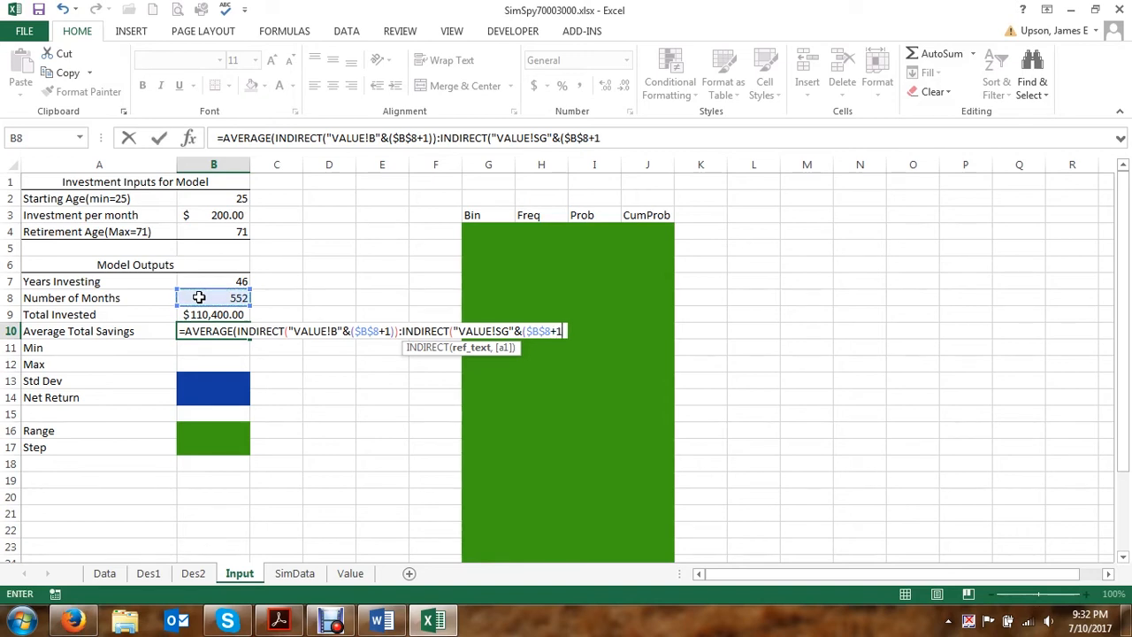
type(")))")
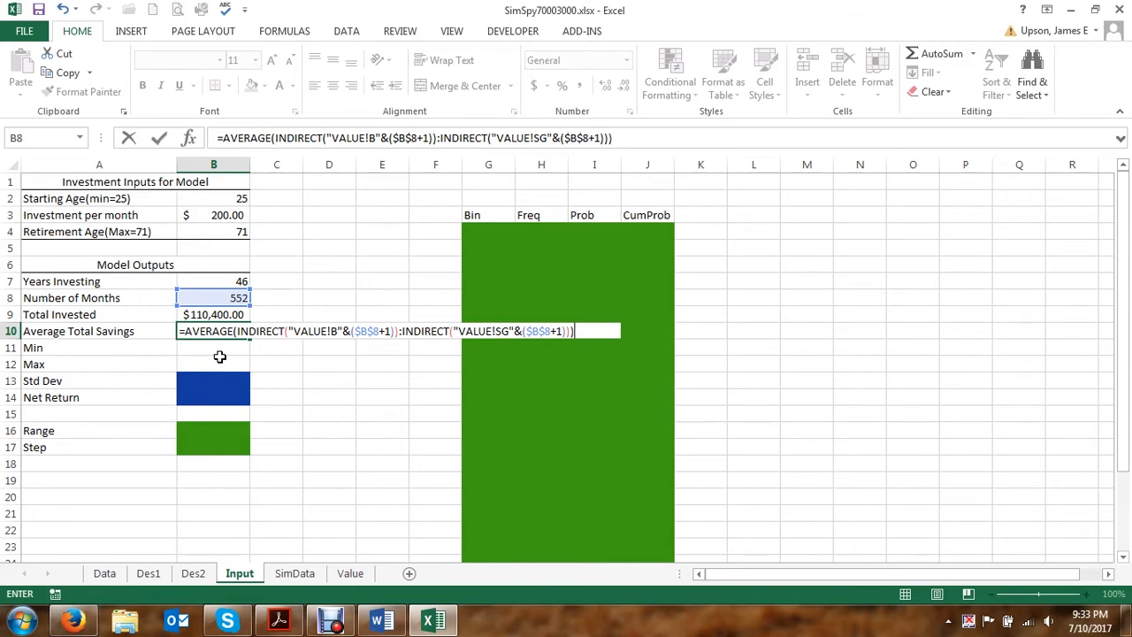
key("Return")
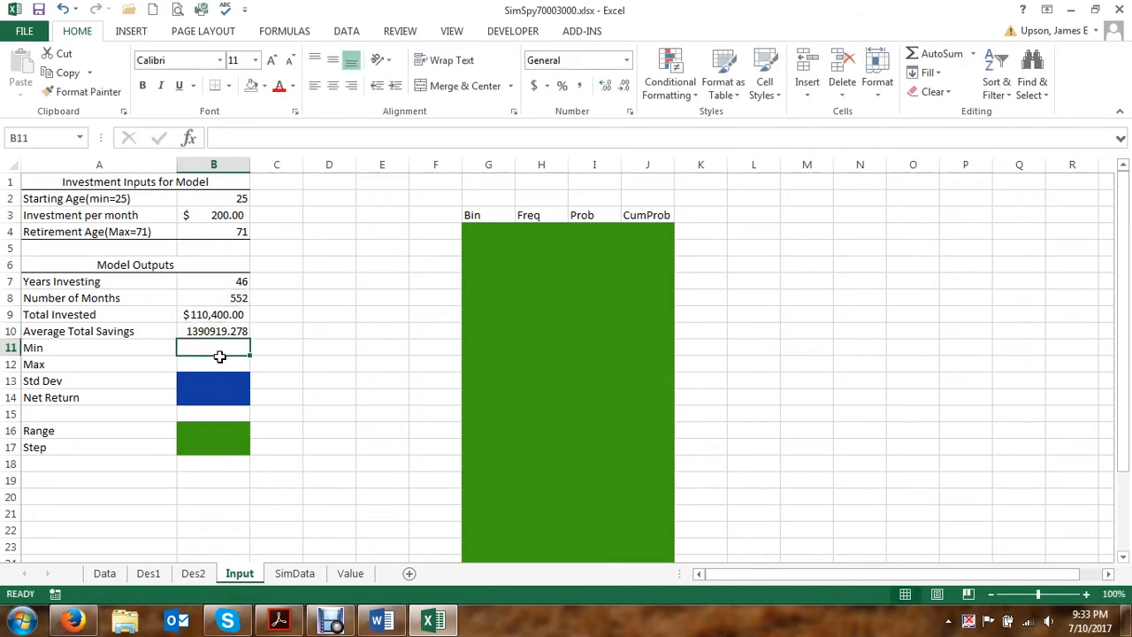
Step: Format the Average Total Savings value in B10 with the Accounting number format
left_click(217, 332)
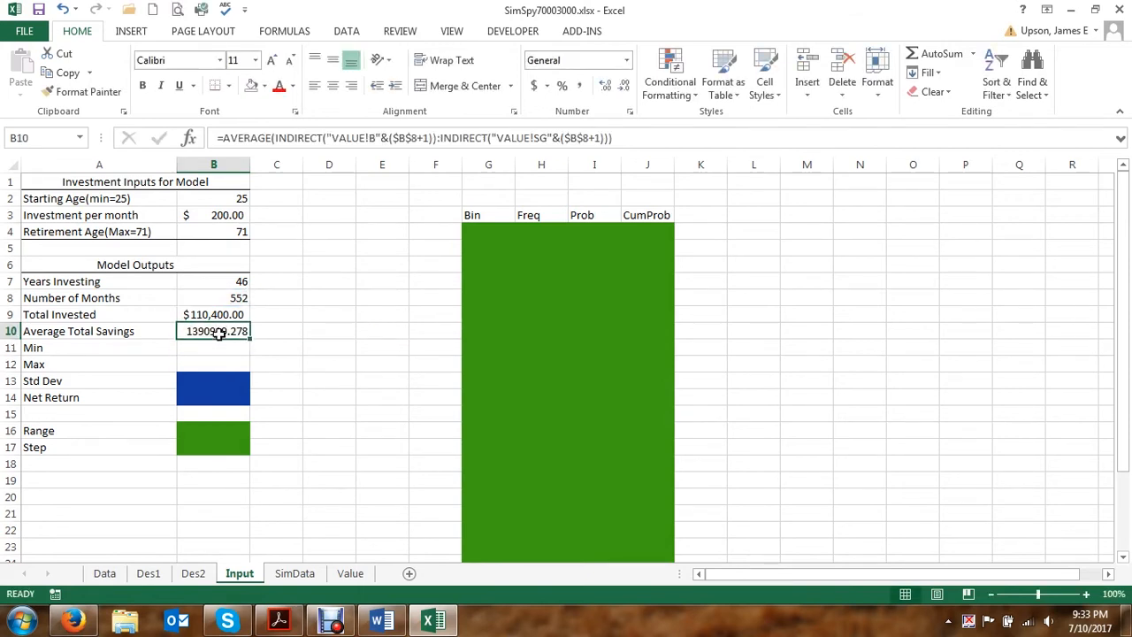
left_click(535, 86)
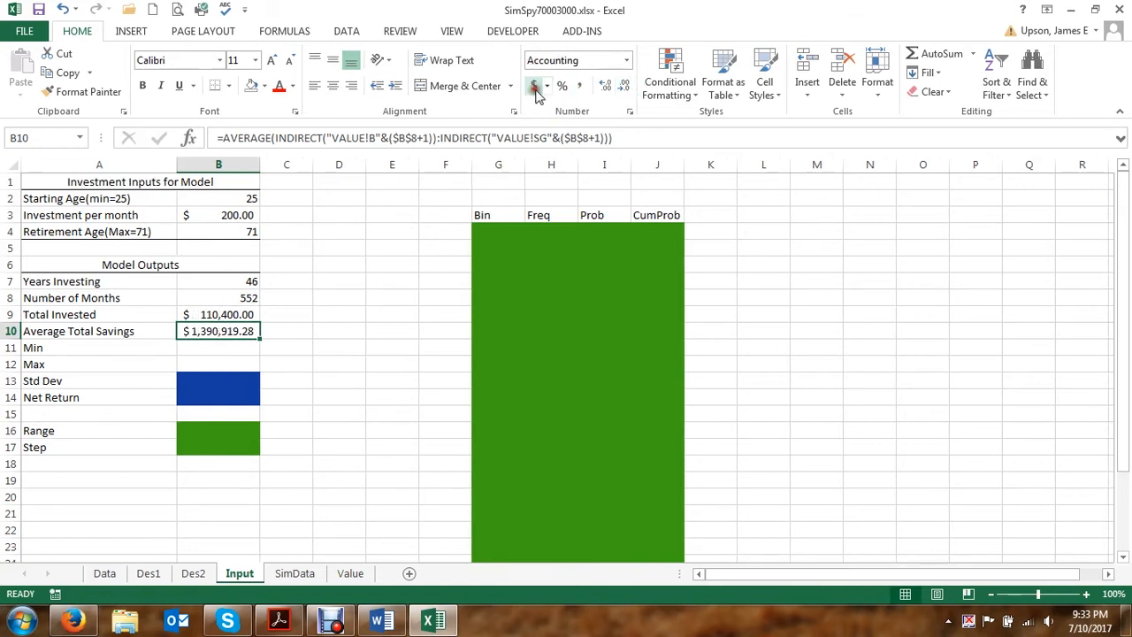
left_click(307, 369)
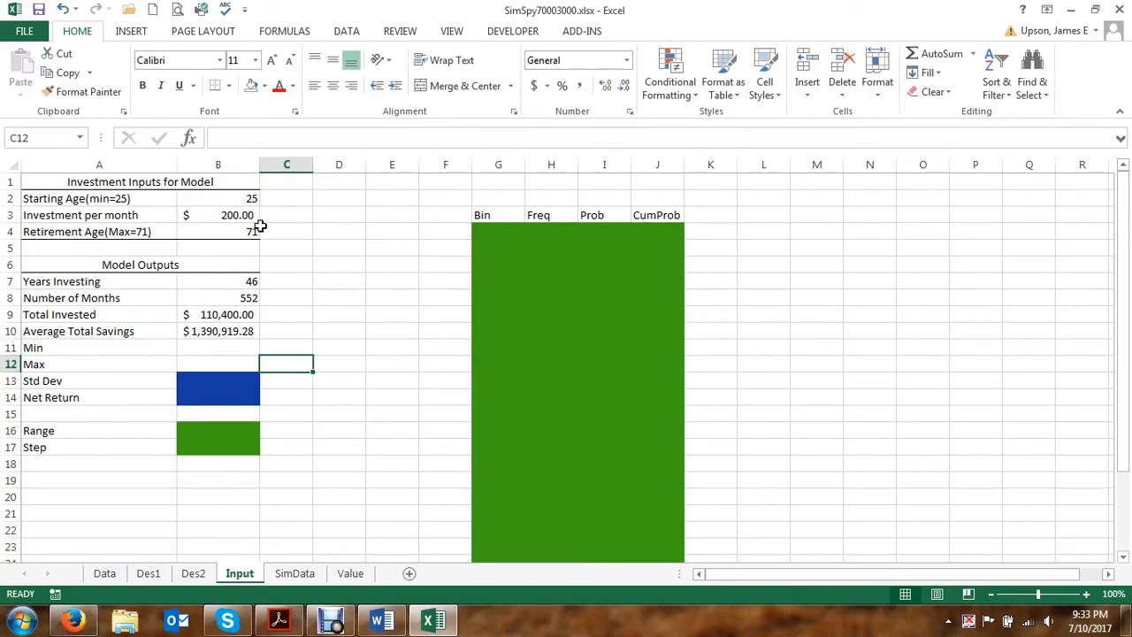
Step: Copy the INDIRECT range and closing parenthesis from the Average Total Savings formula in B10, leaving that formula intact
left_click(225, 329)
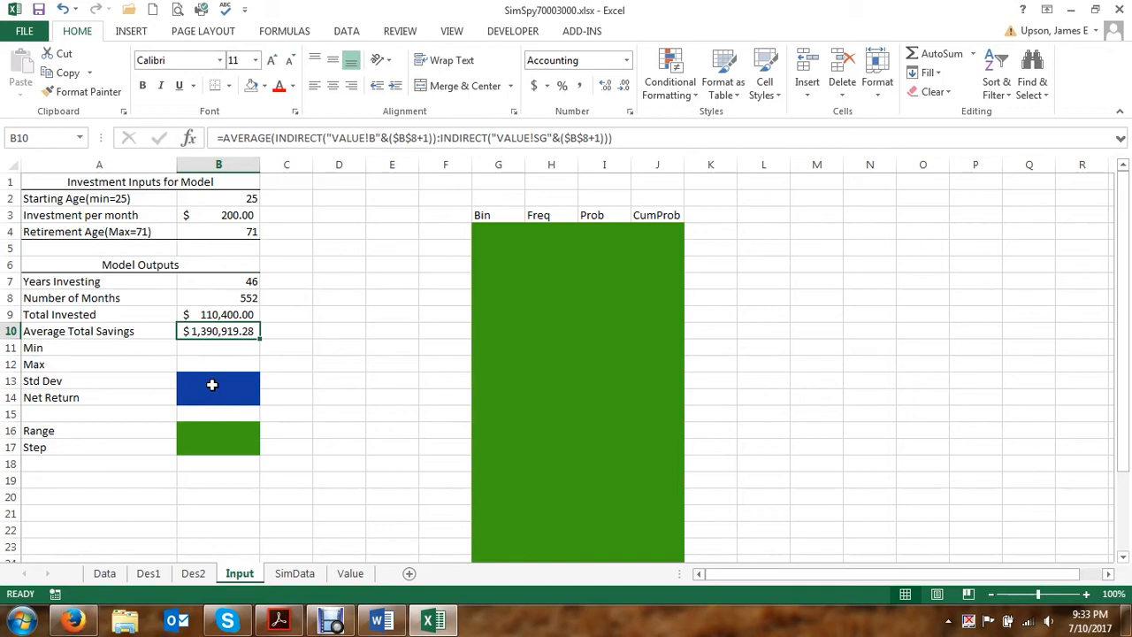
left_click(276, 138)
left_click_drag(276, 138, 650, 150)
key("ctrl+c")
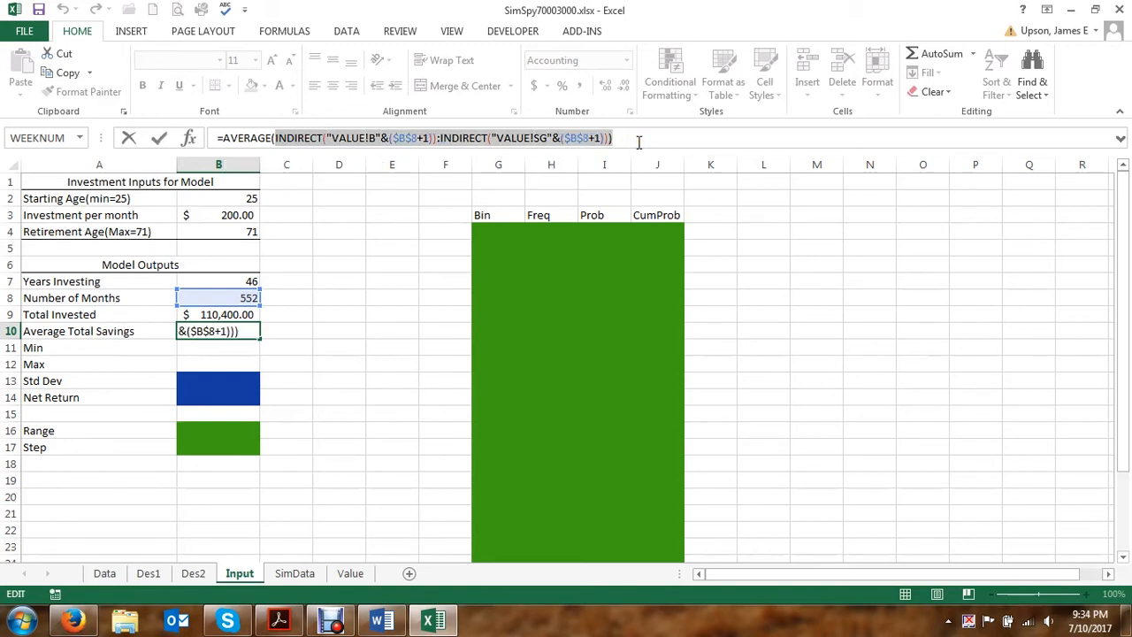
left_click(638, 141)
key("Return")
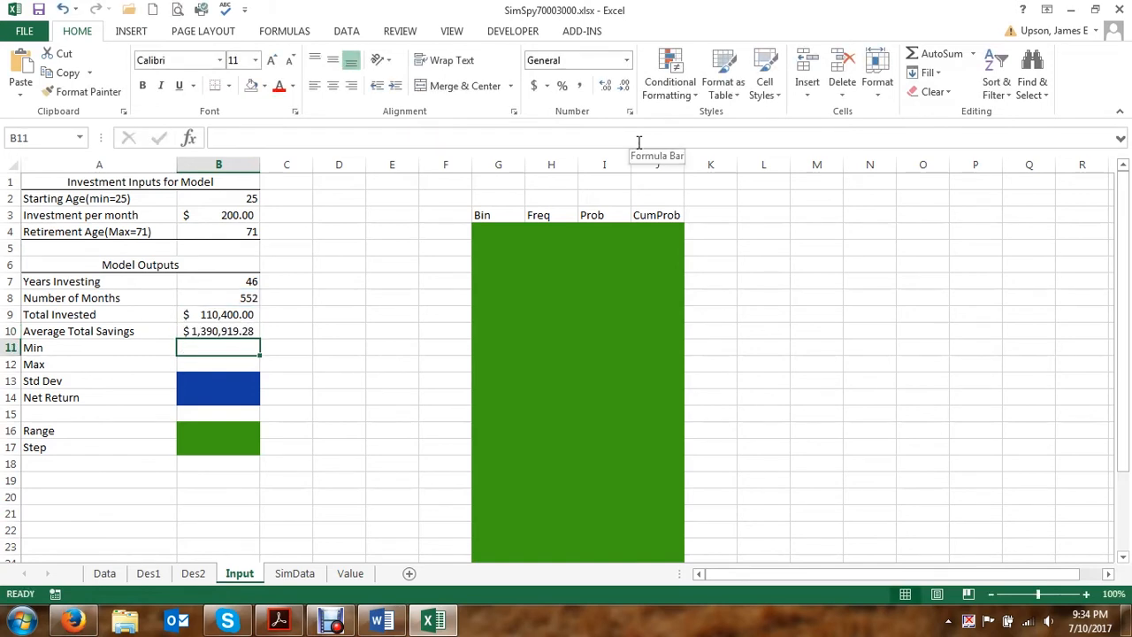
Step: Enter the Min formula in B11 as =MIN( followed by the copied INDIRECT range
type("=MIN(")
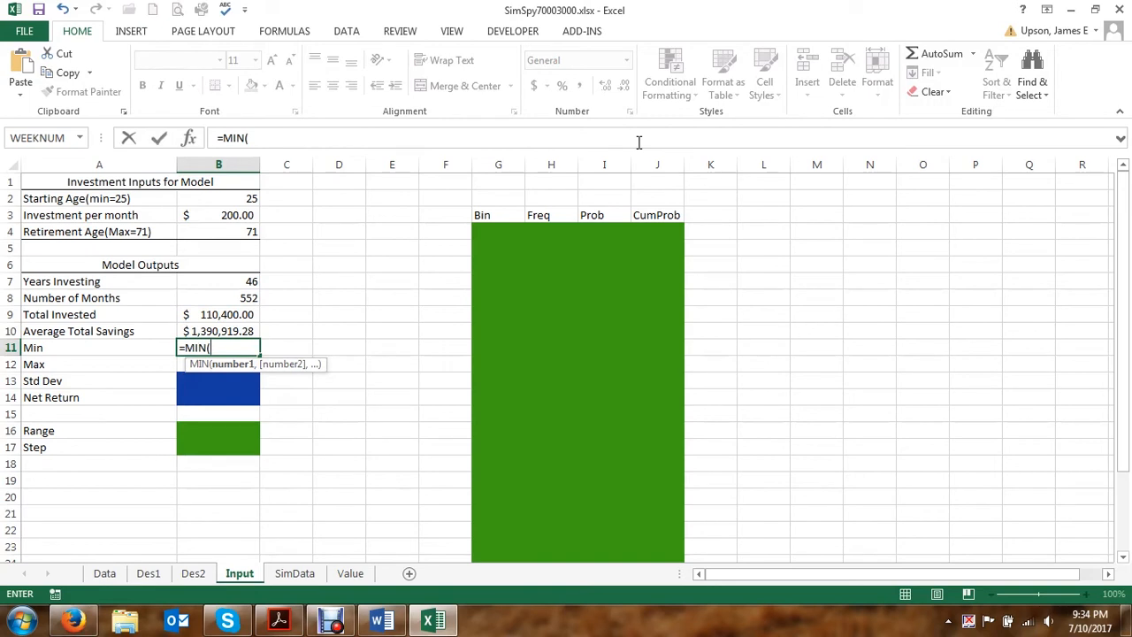
key("ctrl+v")
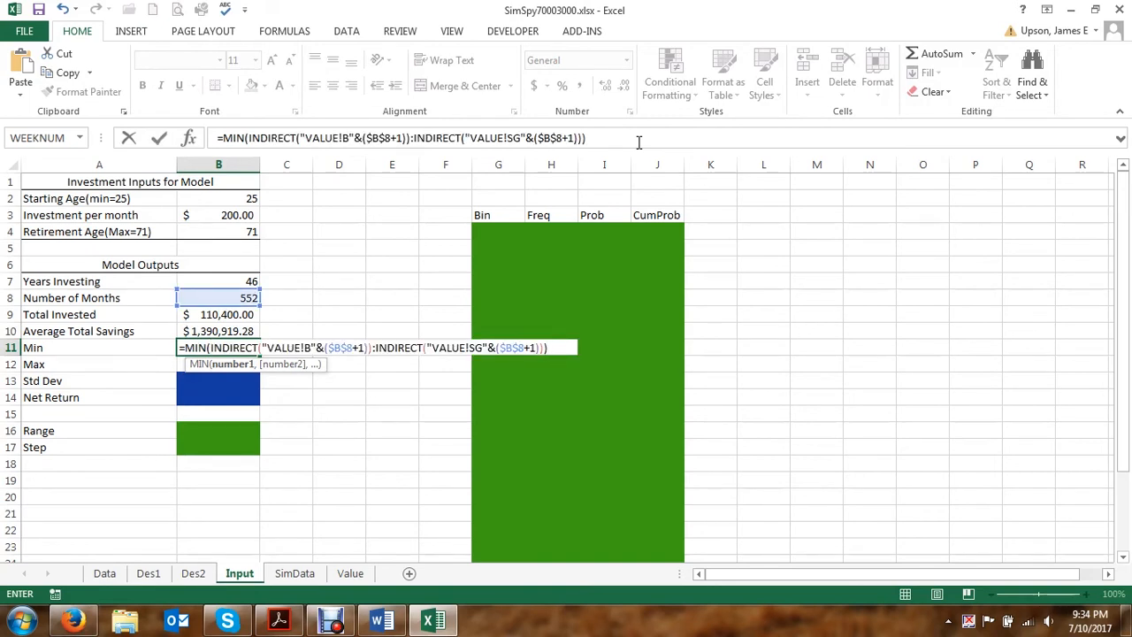
key("Return")
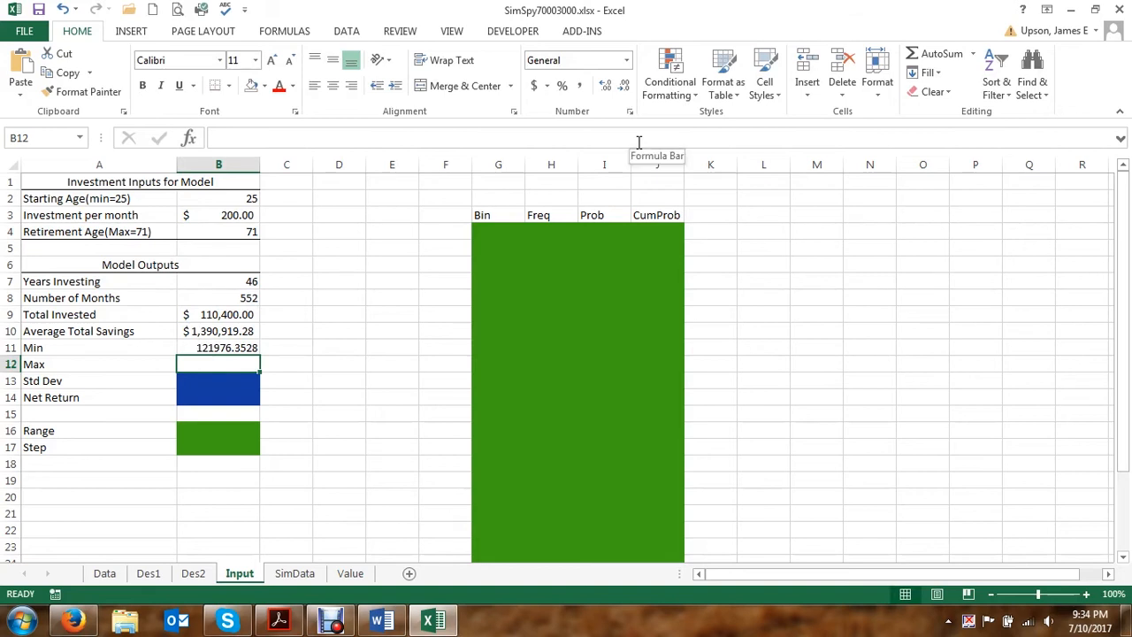
Step: Enter the Max formula in B12 as =MAX( followed by the copied INDIRECT range
type("=MAX(")
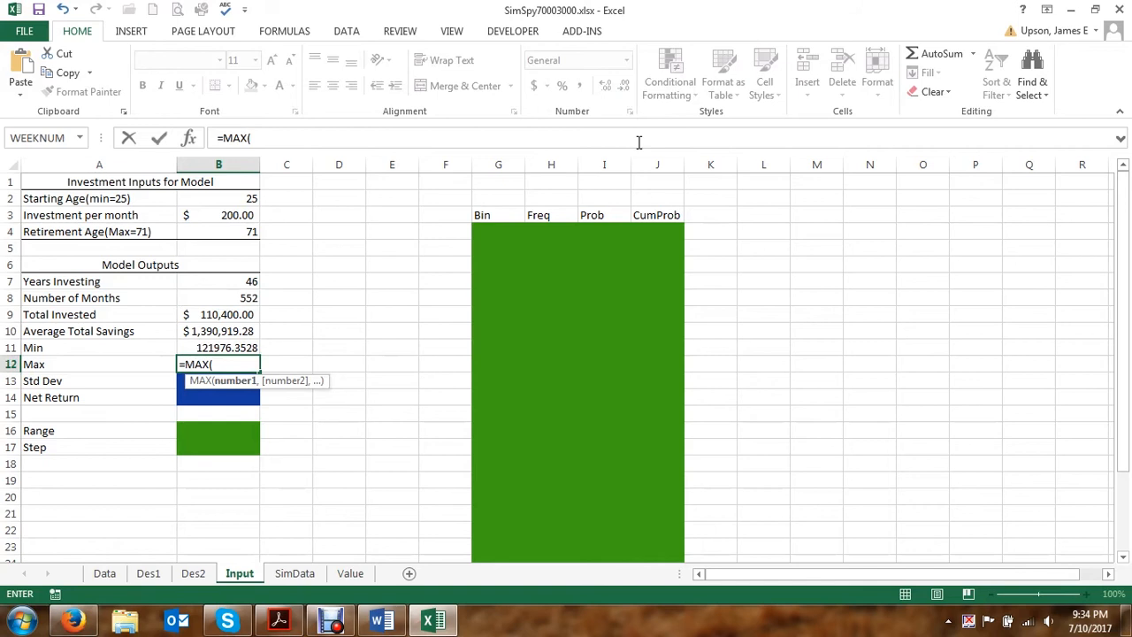
key("ctrl+v")
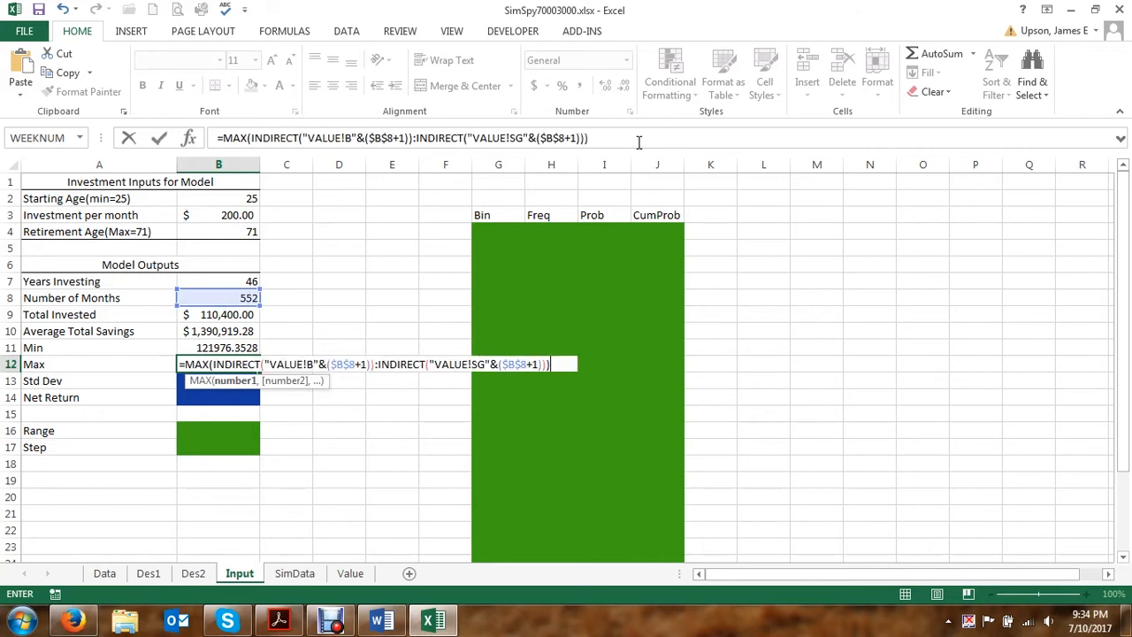
key("Return")
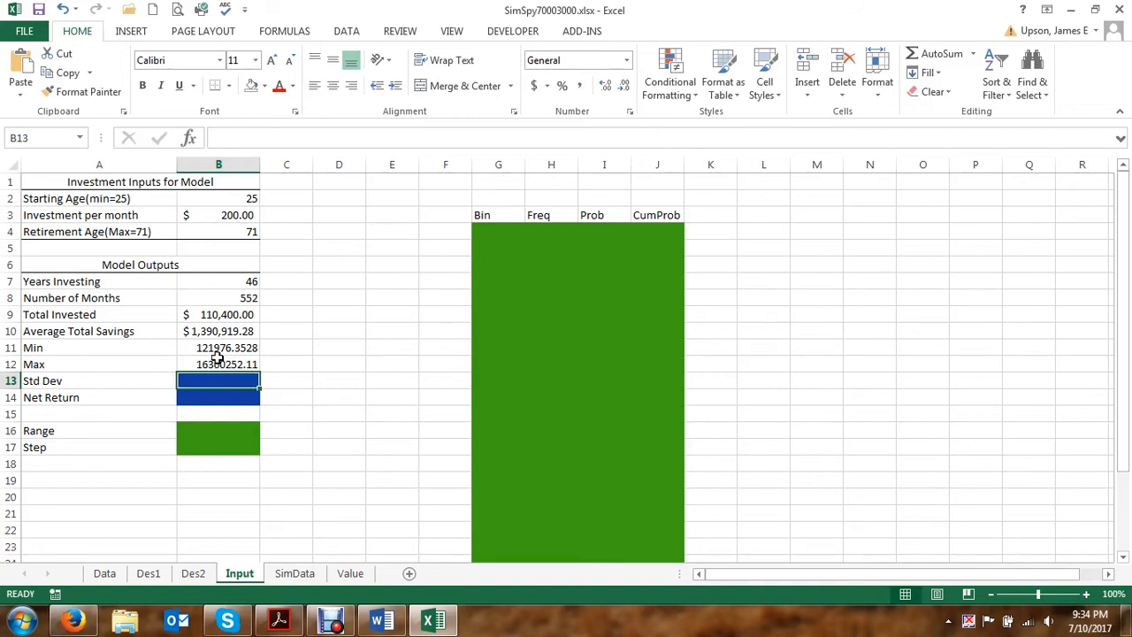
Step: Format the Min and Max values in B11:B12 with the Accounting number format
left_click_drag(215, 352, 213, 364)
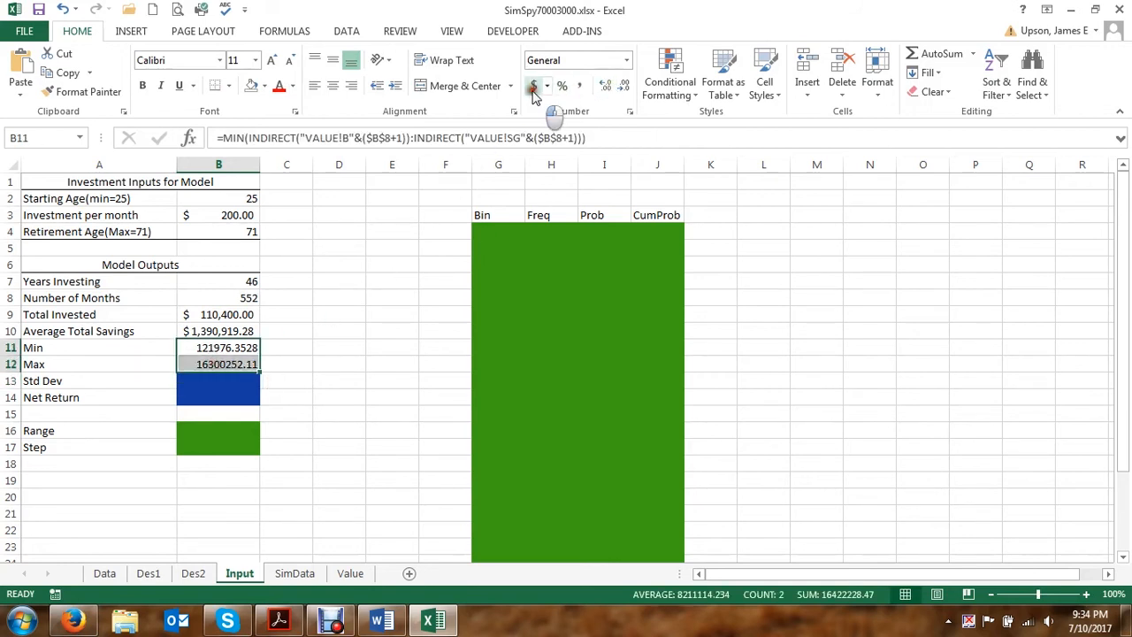
left_click(534, 87)
left_click(286, 397)
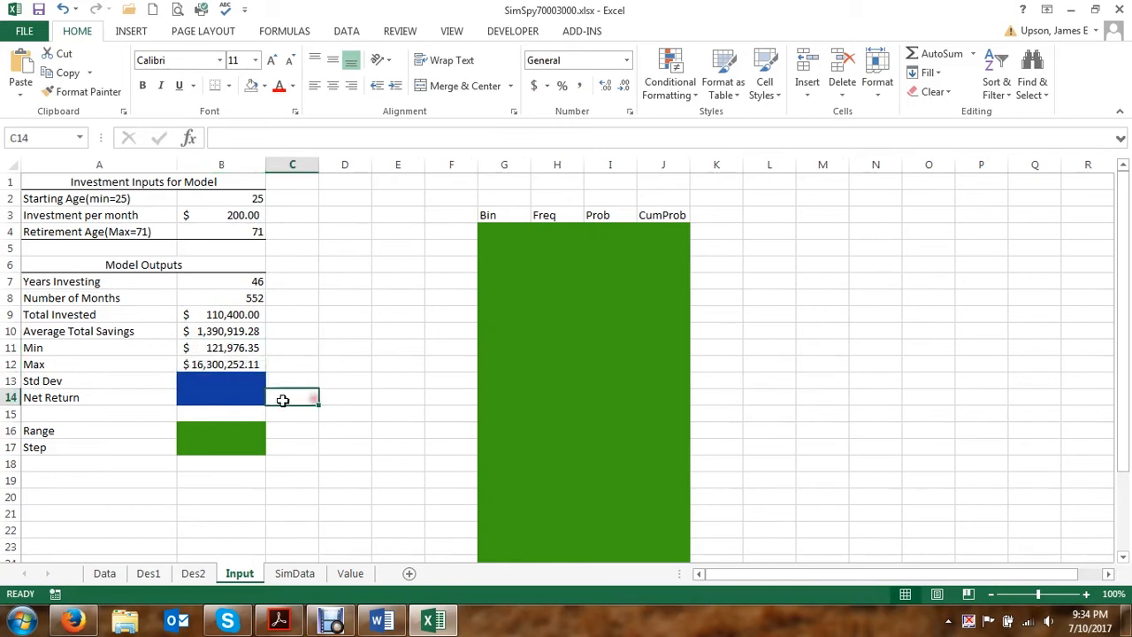
Step: Remove the blue fill from the Std Dev and Net Return cells, B13:B14
left_click(226, 350)
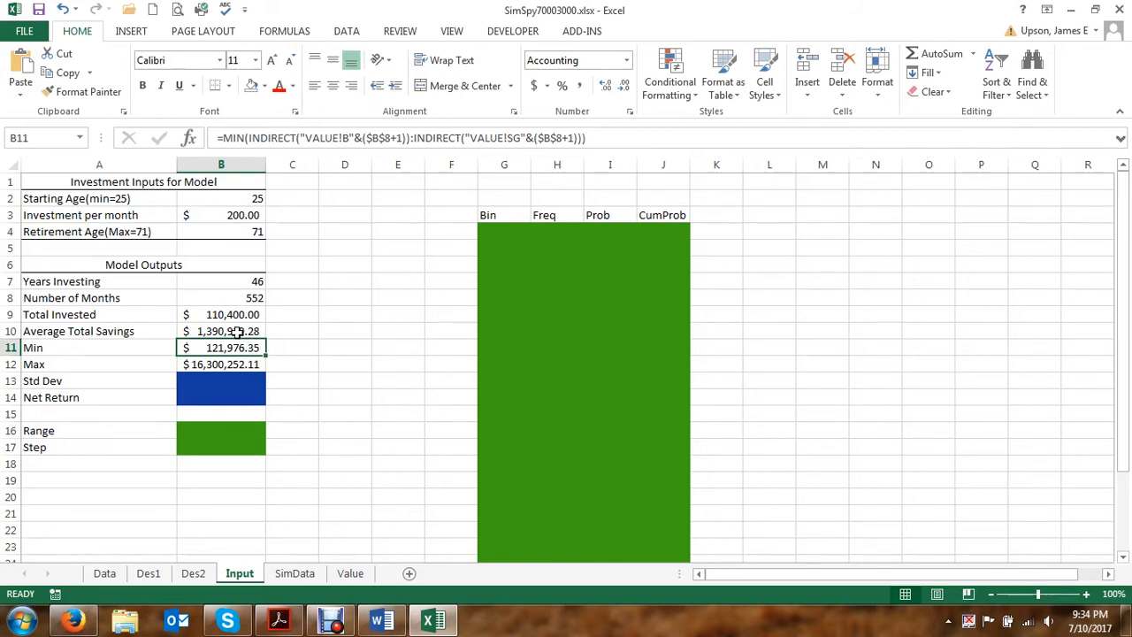
left_click_drag(230, 380, 232, 414)
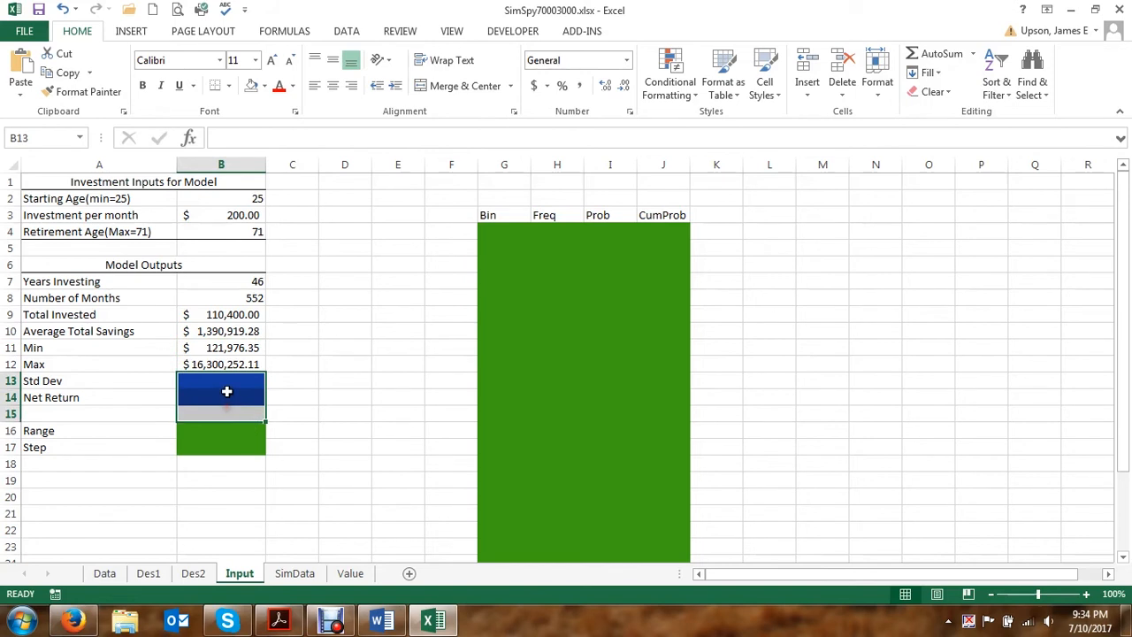
double_click(222, 382)
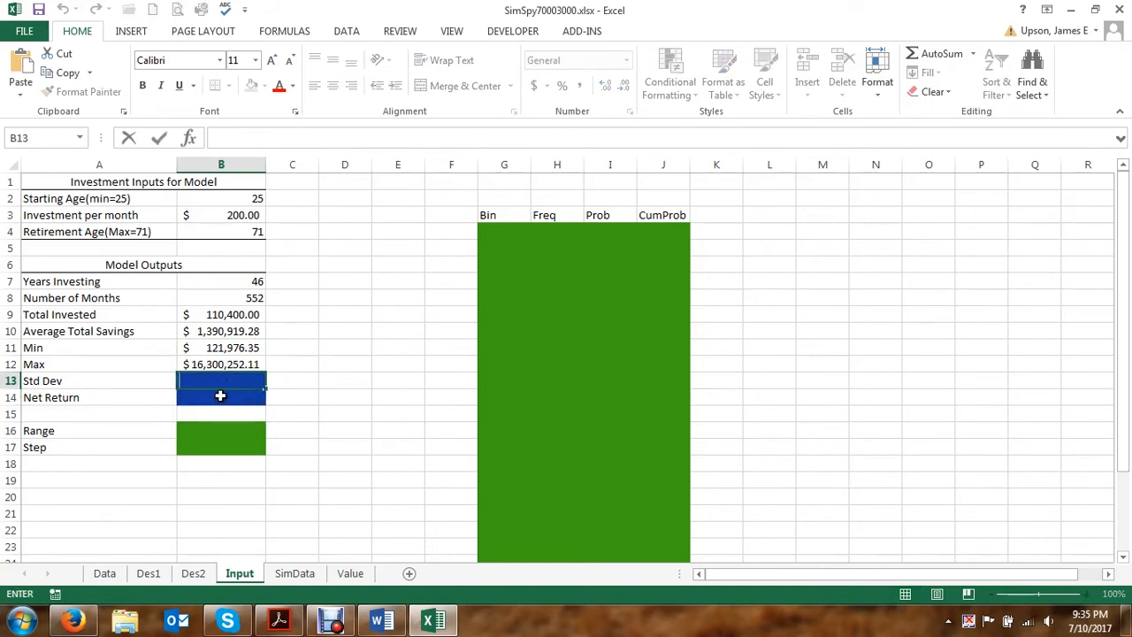
left_click(275, 410)
left_click_drag(222, 380, 220, 394)
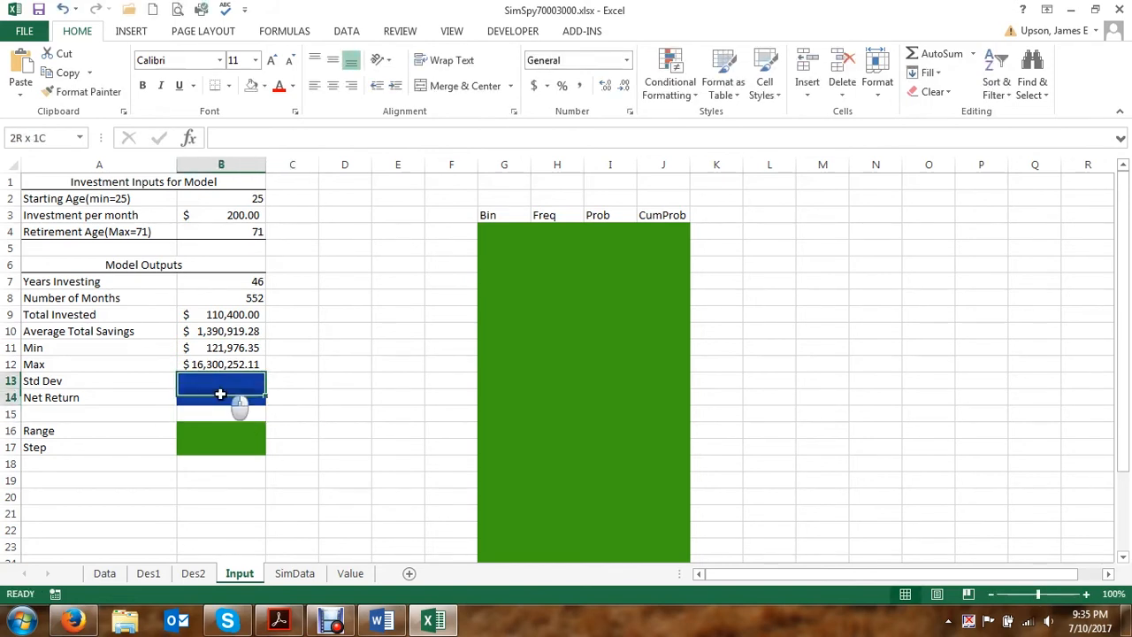
left_click(252, 85)
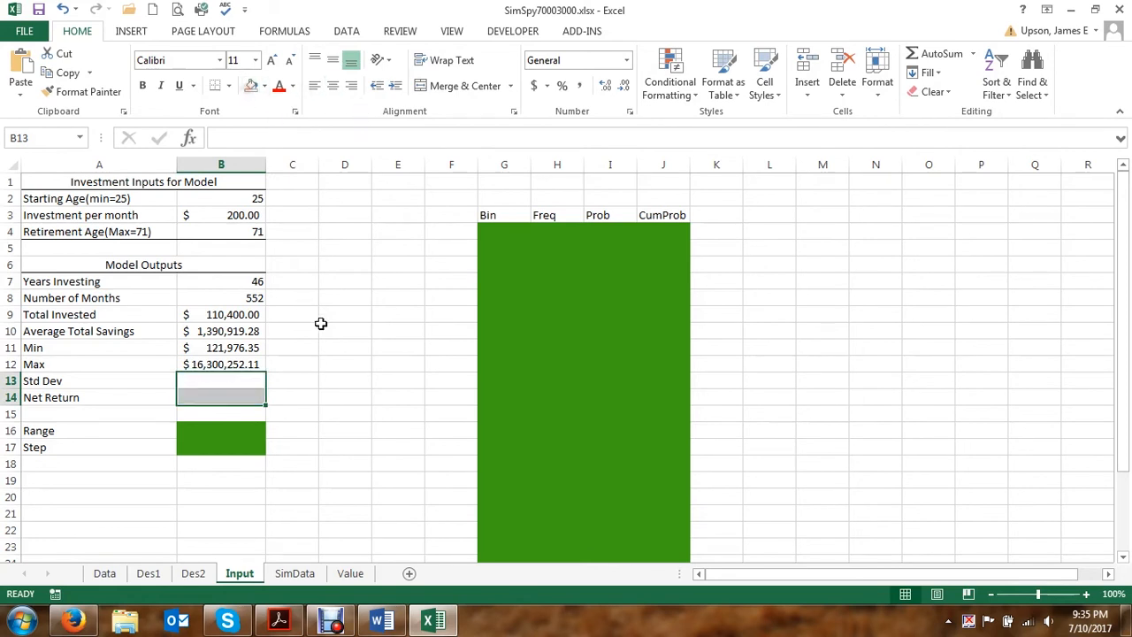
left_click(343, 361)
Step: Enter the Std Dev formula in B13 as =STDEV.S( followed by the copied INDIRECT range, and select that cell again
left_click(229, 387)
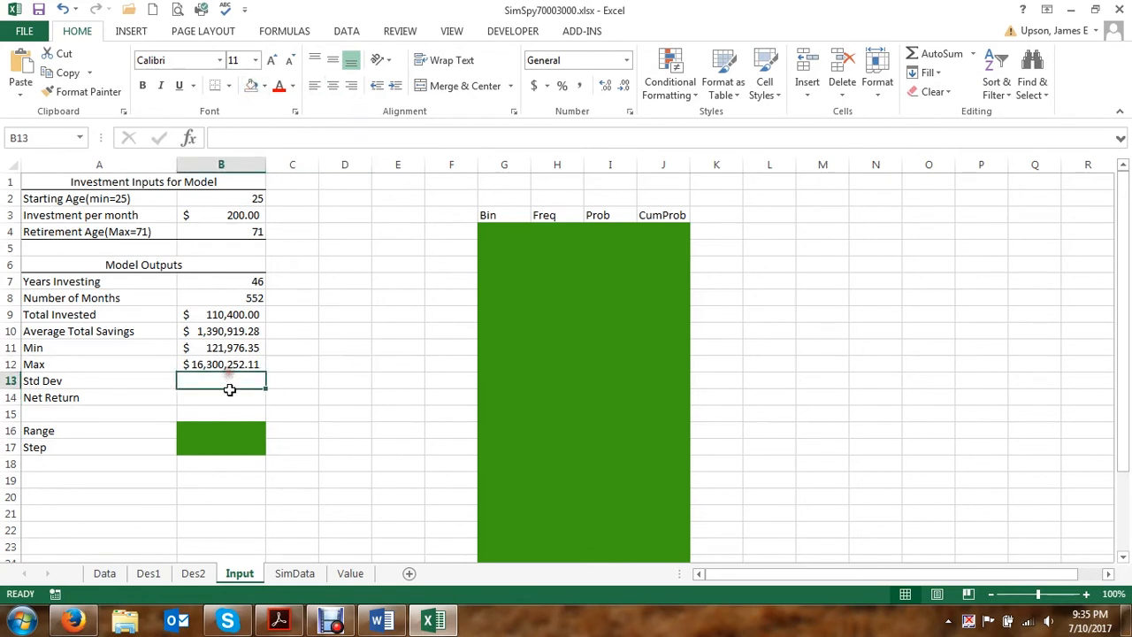
type("=")
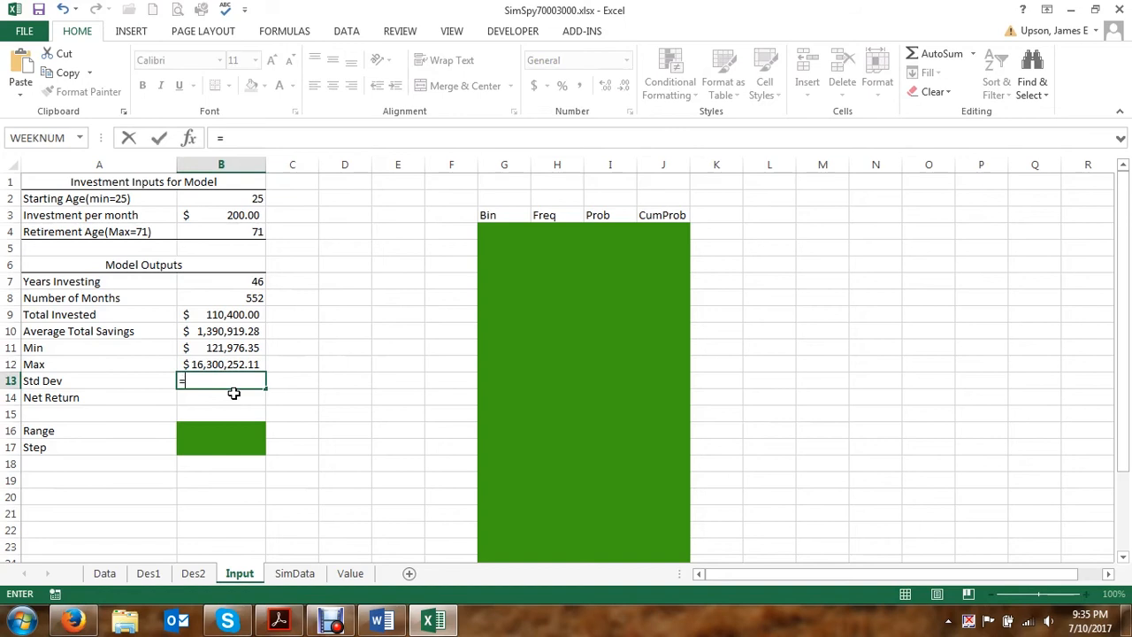
type("ST")
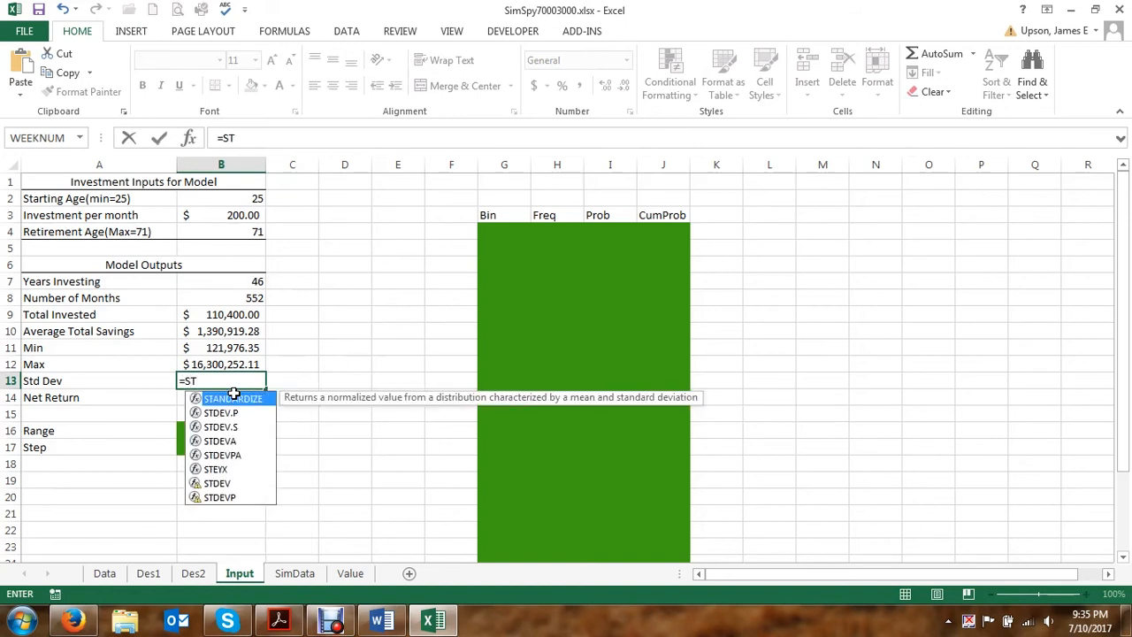
double_click(221, 427)
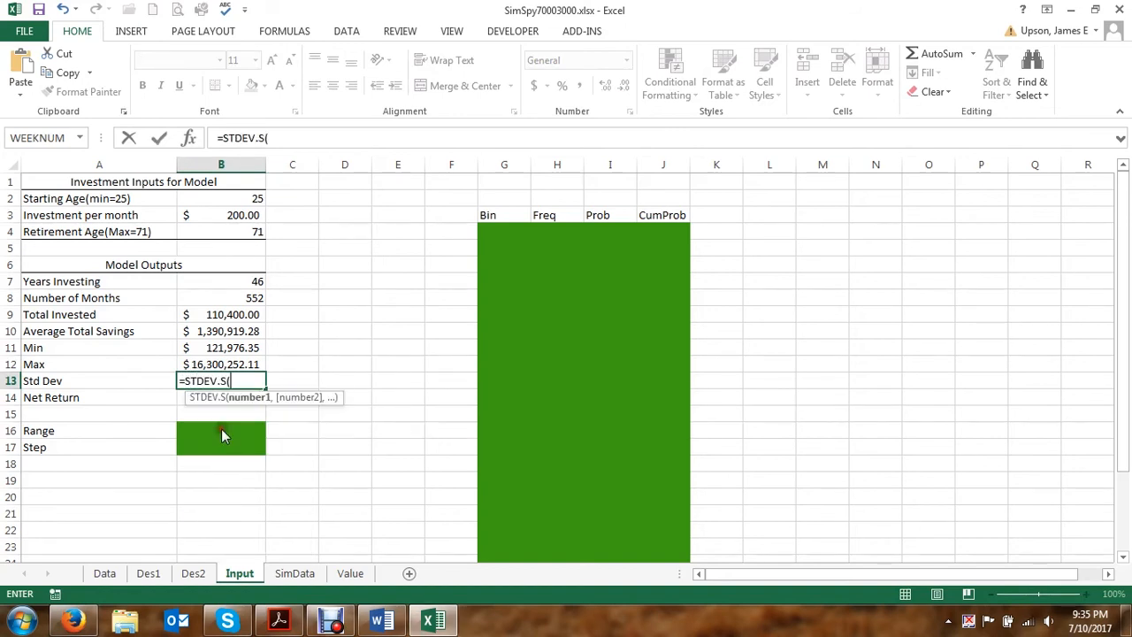
key("ctrl+v")
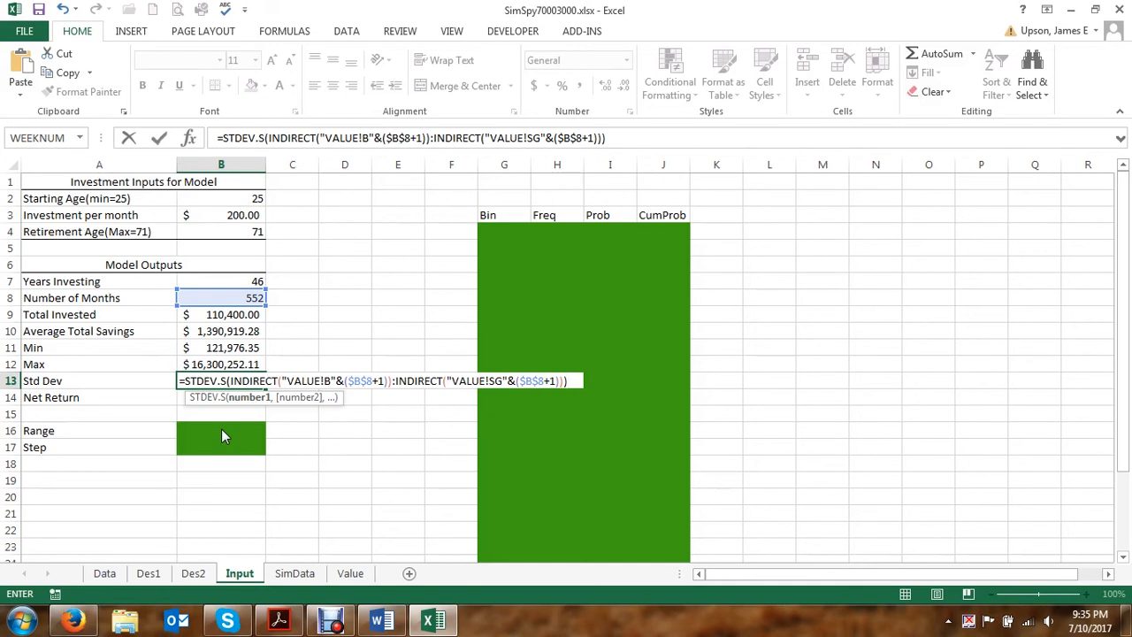
key("Return")
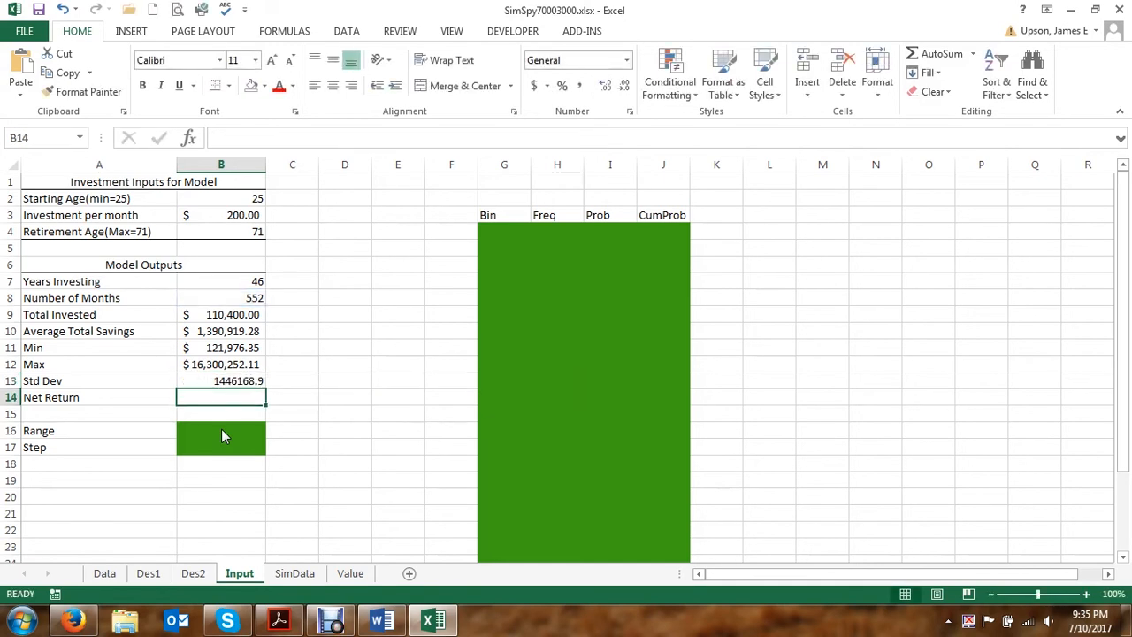
left_click(232, 380)
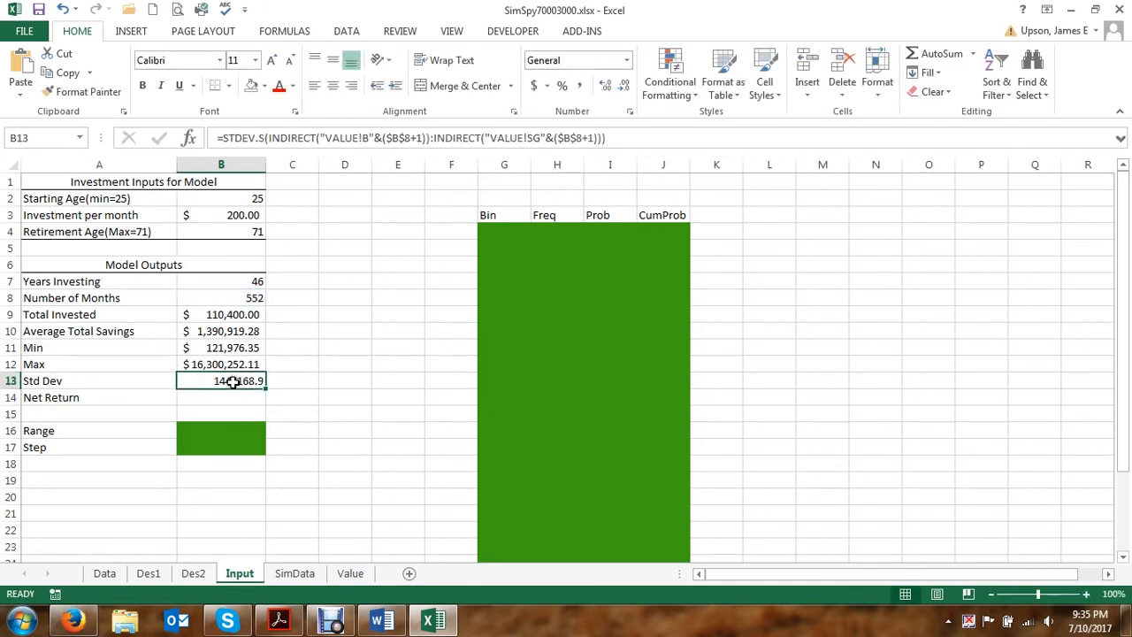
Step: Format the Std Dev value in B13 with the Accounting number format
left_click(533, 85)
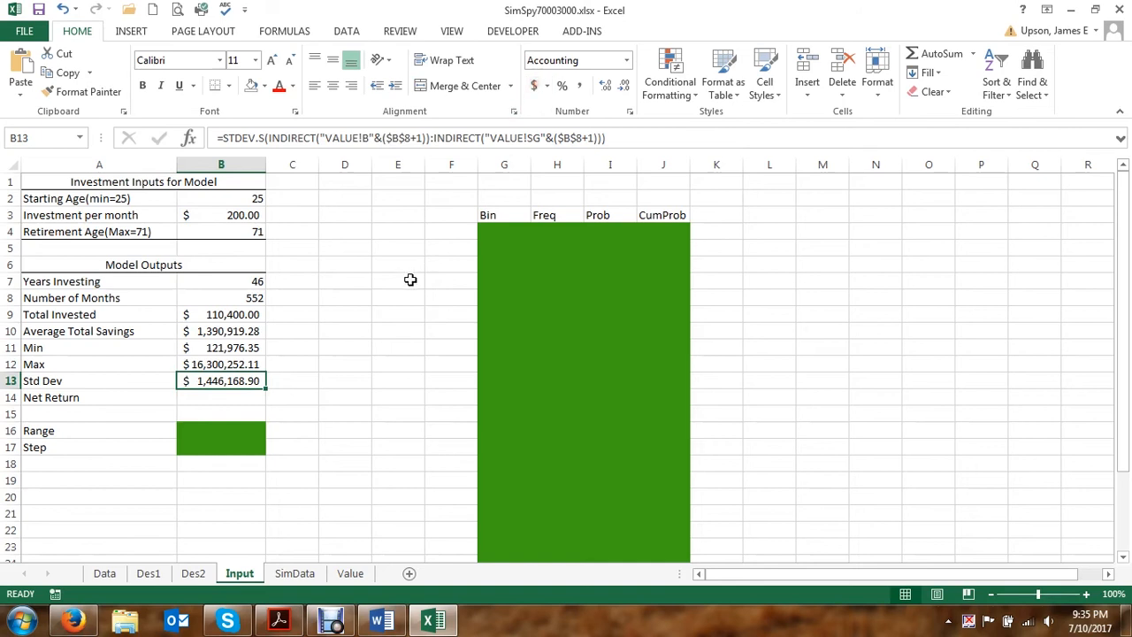
Step: Enter the Net Return formula =B10/B9 in B14 and format the result as a percentage
left_click(233, 400)
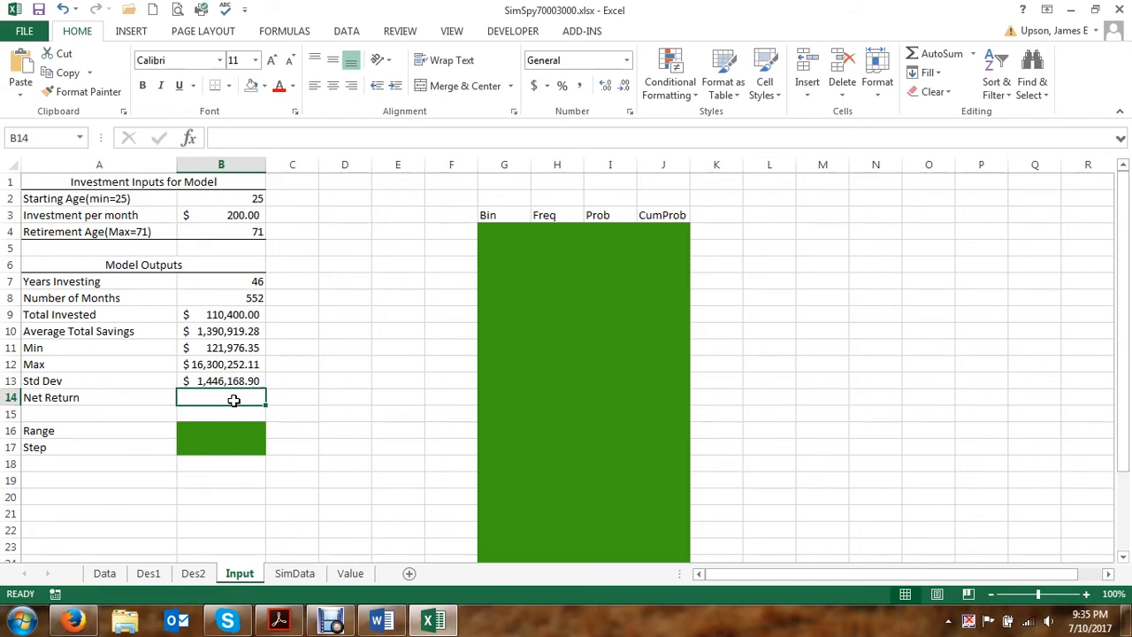
type("=")
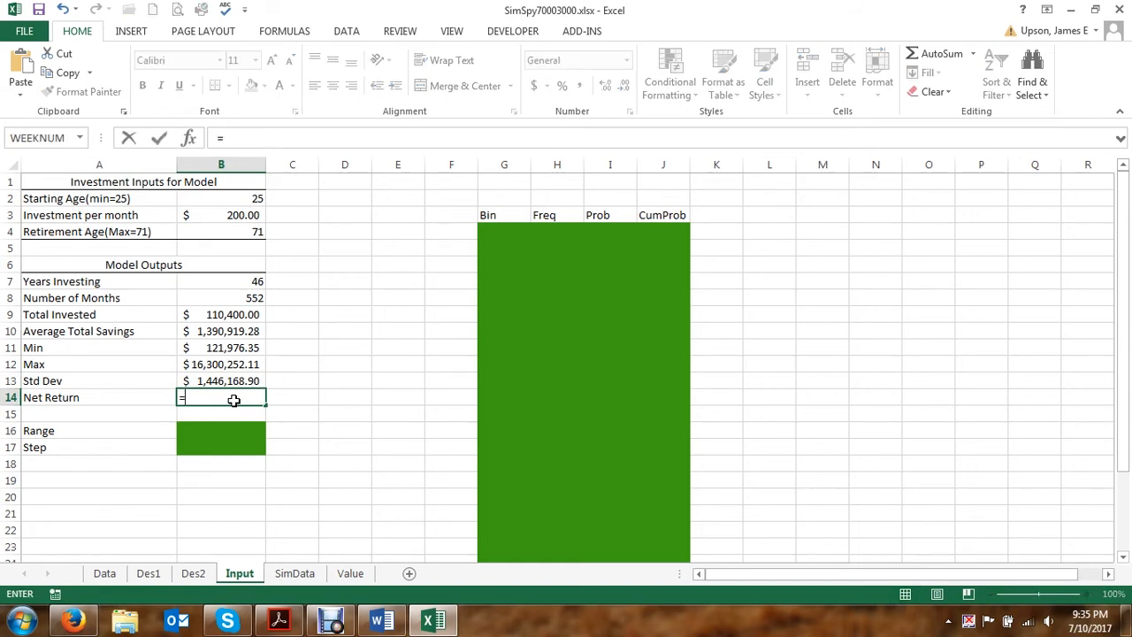
left_click(213, 331)
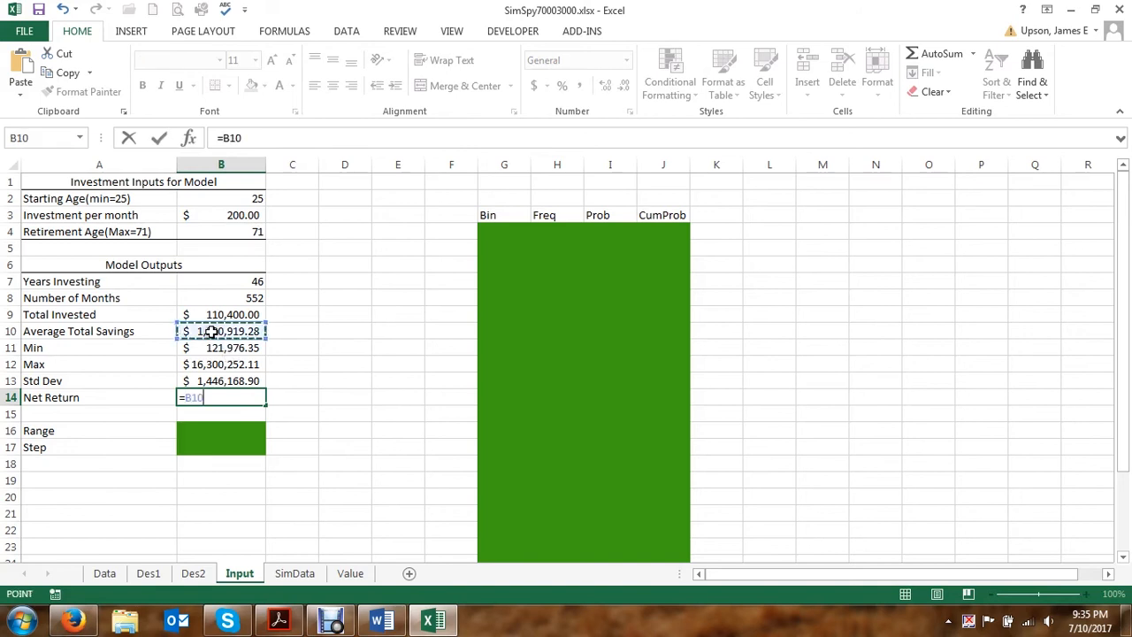
type("/")
left_click(223, 315)
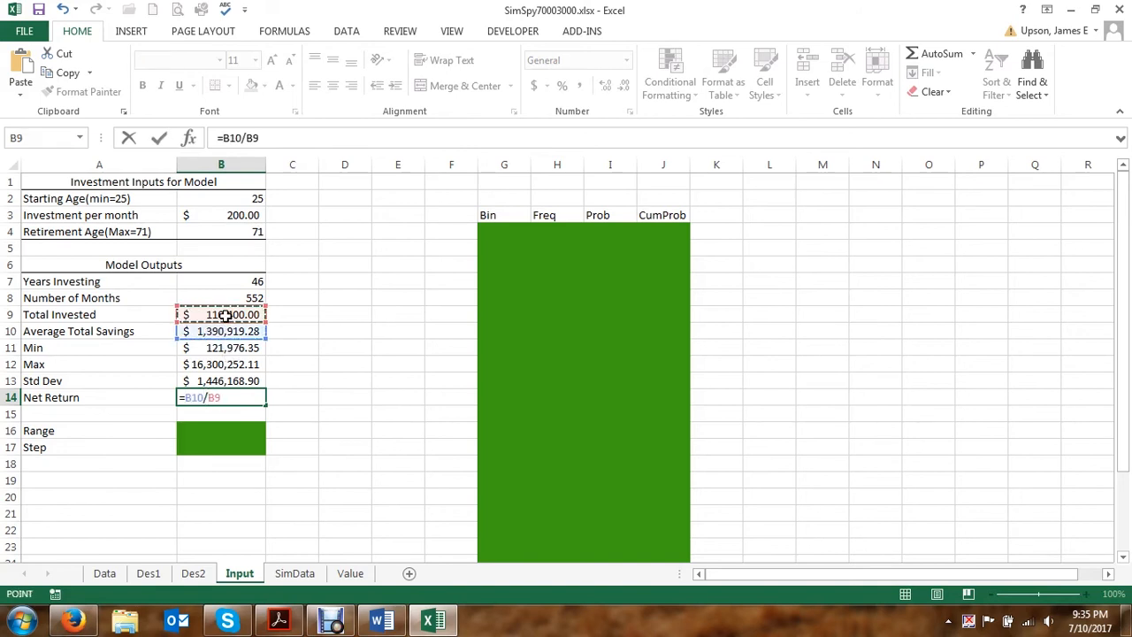
key("Return")
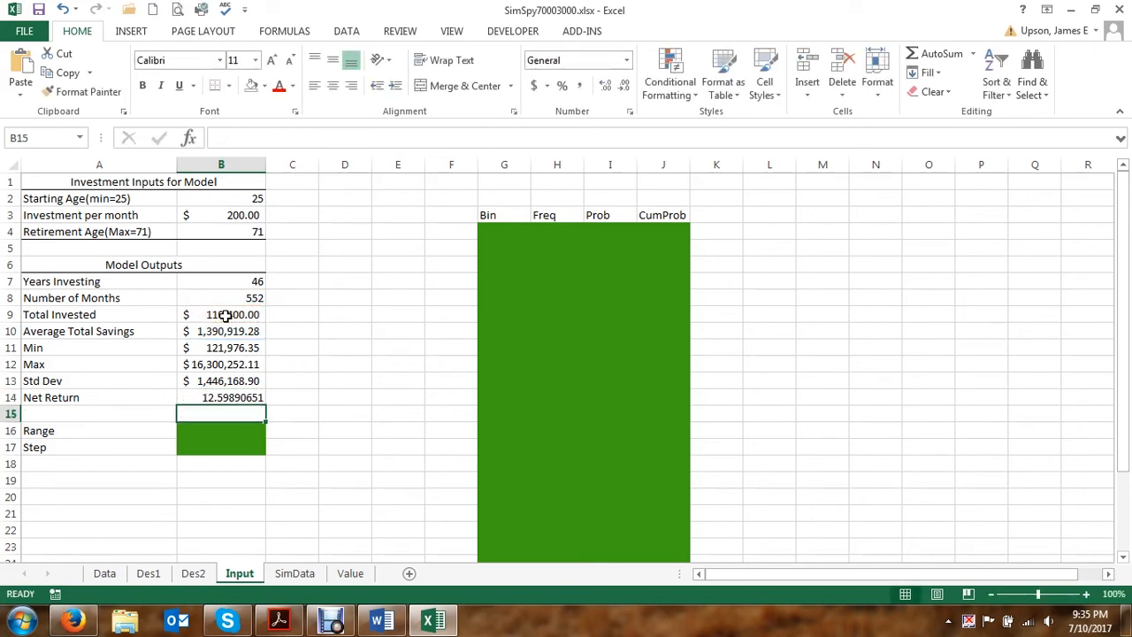
left_click(231, 402)
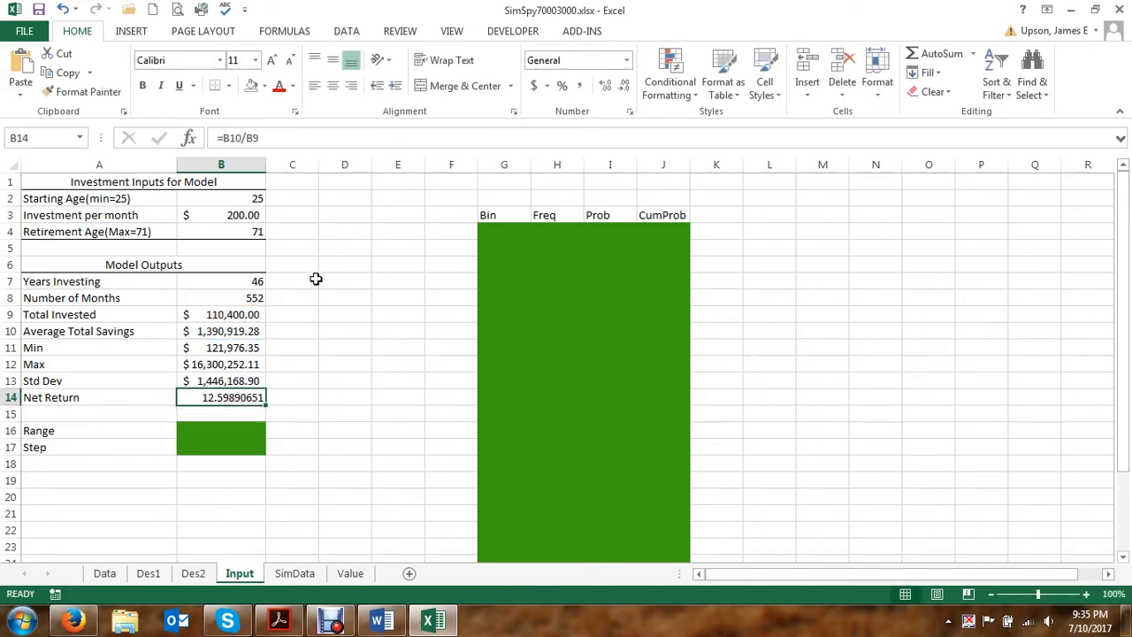
left_click(562, 85)
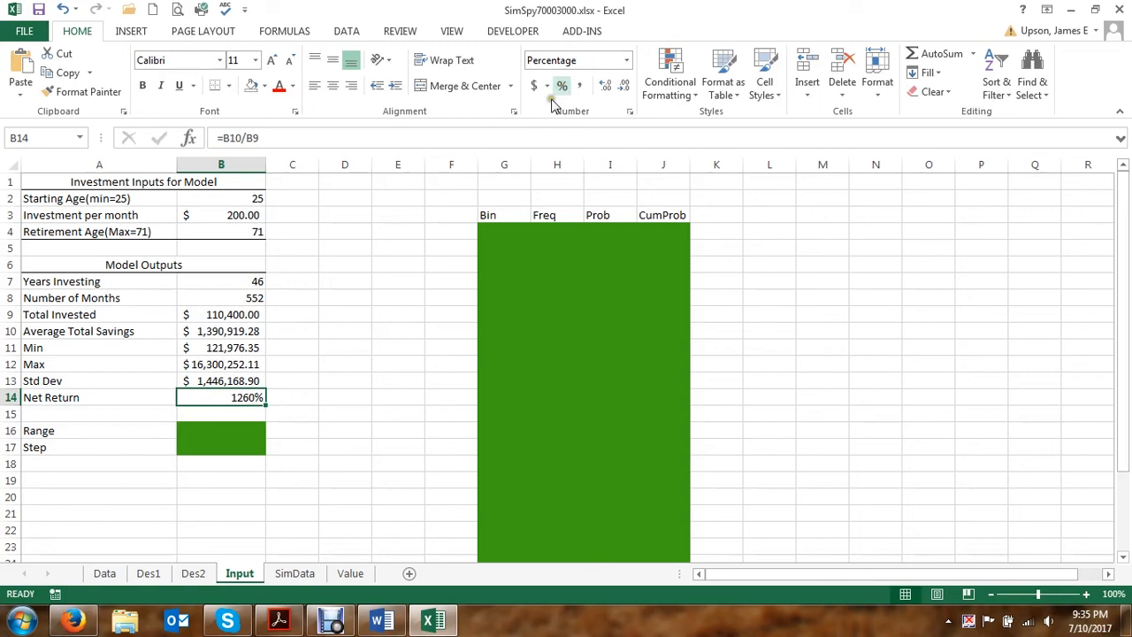
left_click(297, 419)
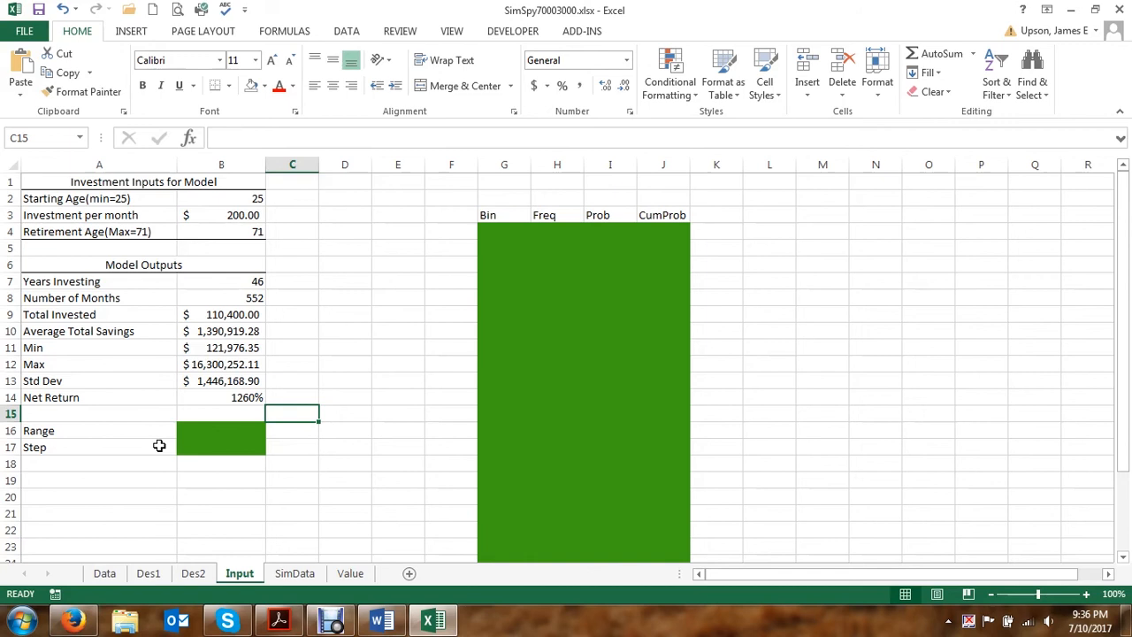
Step: Set the Retirement Age in B4 to 65 and check the Total Invested, Average Total Savings and Net Return cells
left_click(256, 232)
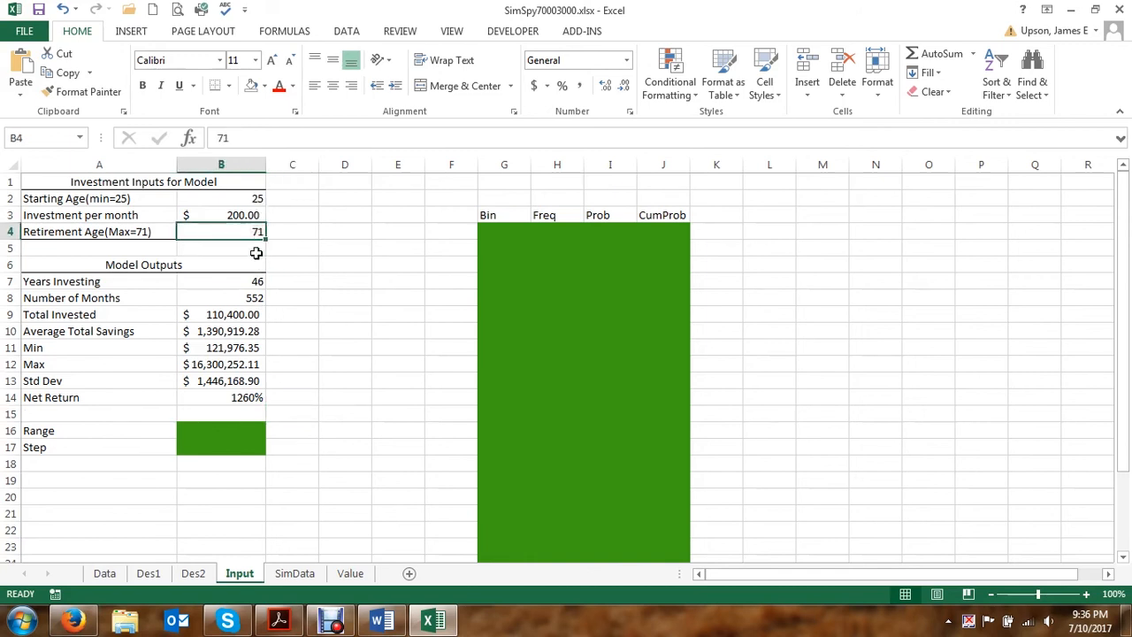
type("65")
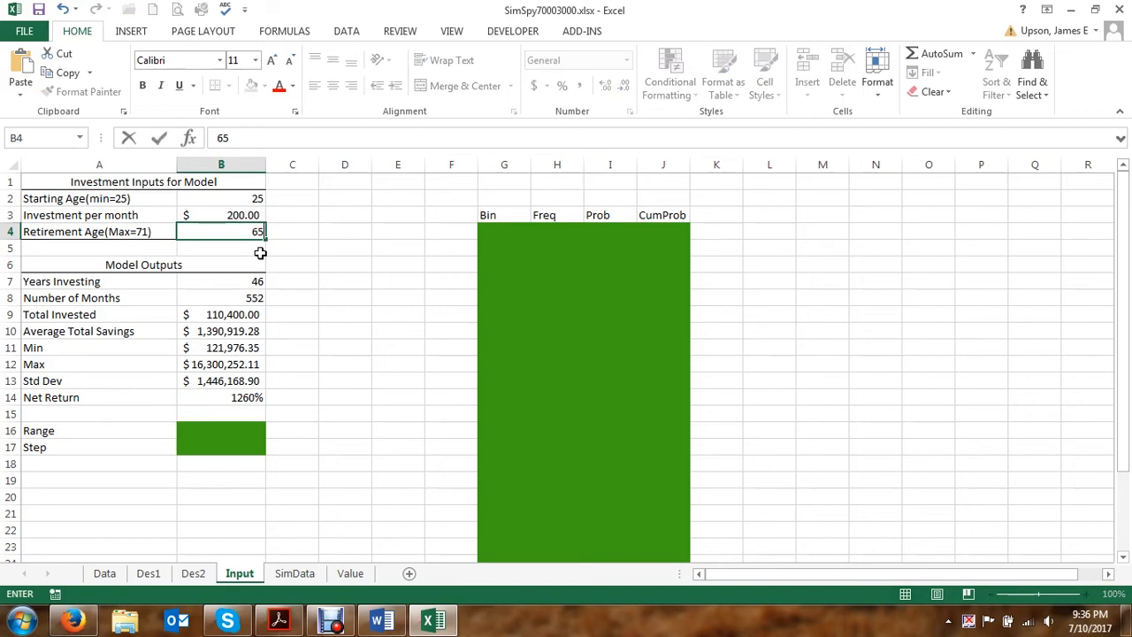
key("Return")
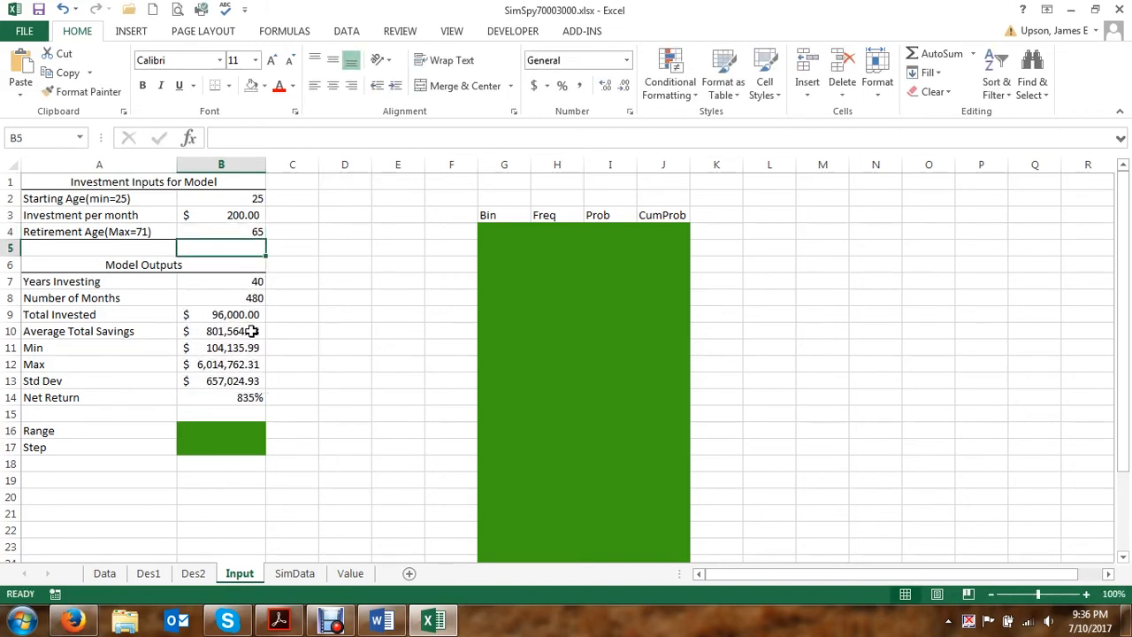
left_click(234, 315)
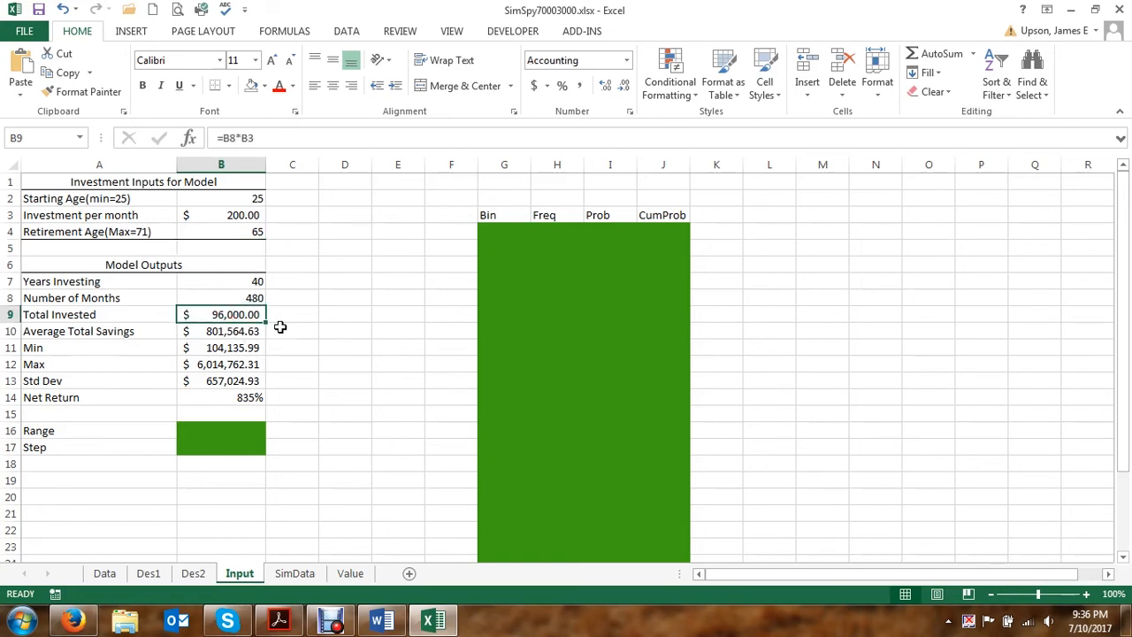
left_click(239, 332)
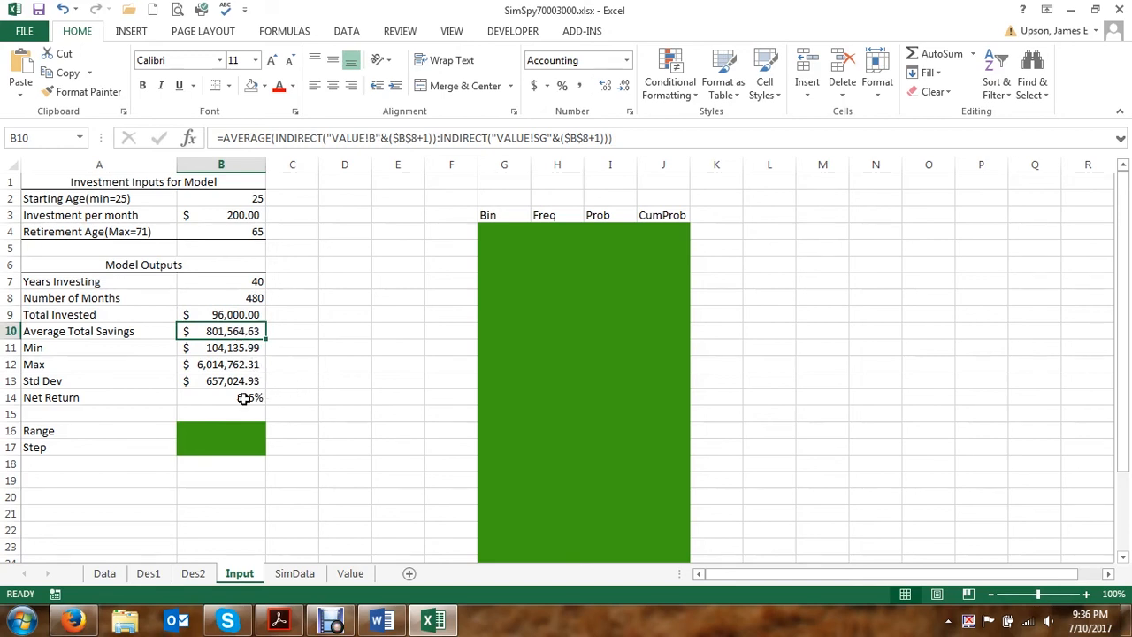
left_click(244, 399)
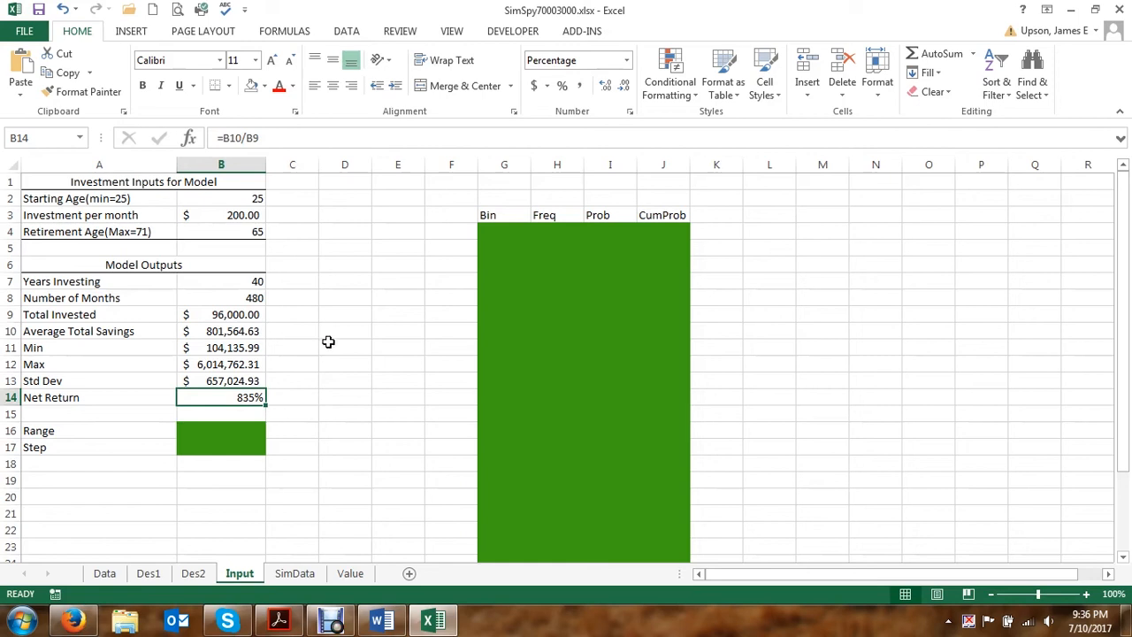
Step: Set the Investment per month in B3 to 201 to test the effect of one extra dollar
left_click(239, 218)
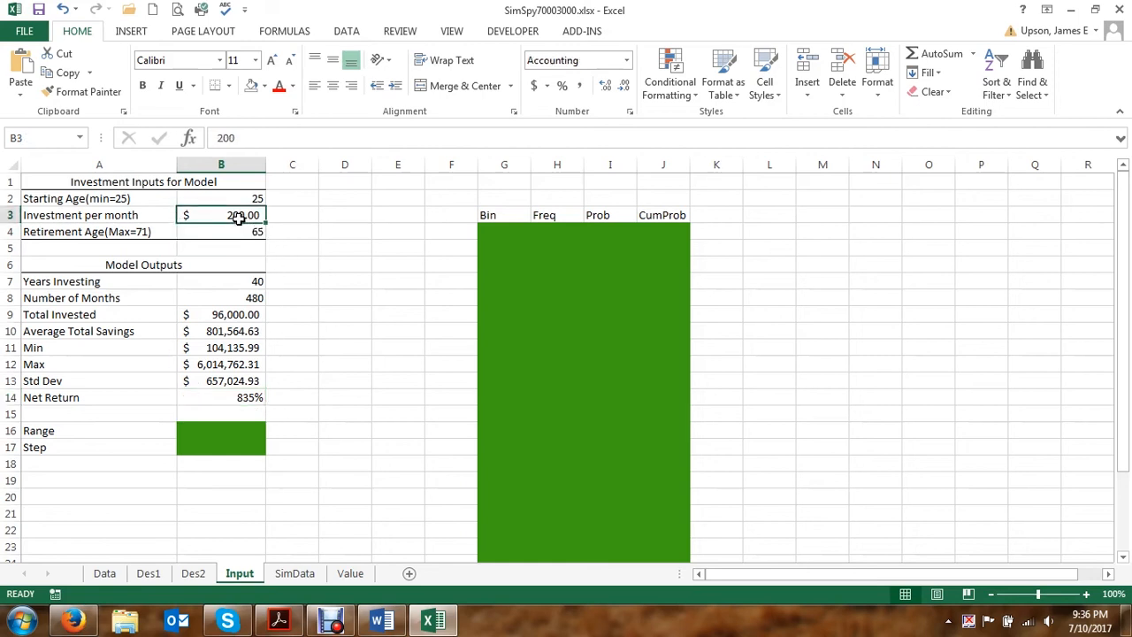
left_click(240, 137)
key("BackSpace")
type("1")
key("Return")
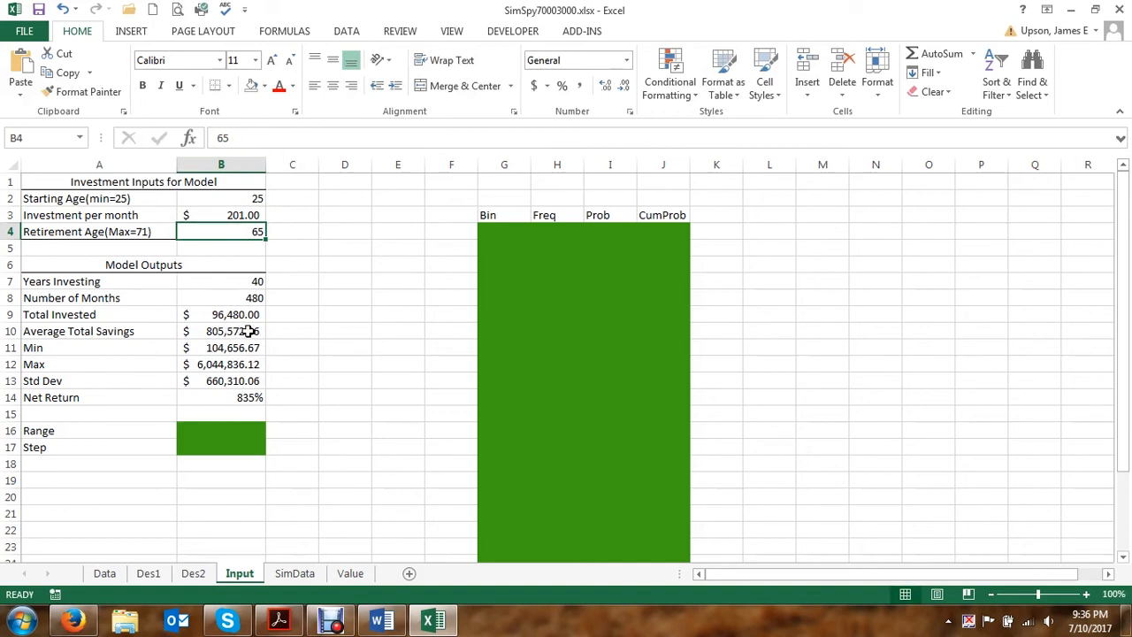
Step: Set the Investment per month in B3 back to 200 to compare the outputs
left_click(235, 215)
left_click(235, 138)
key("BackSpace")
type("0")
key("Return")
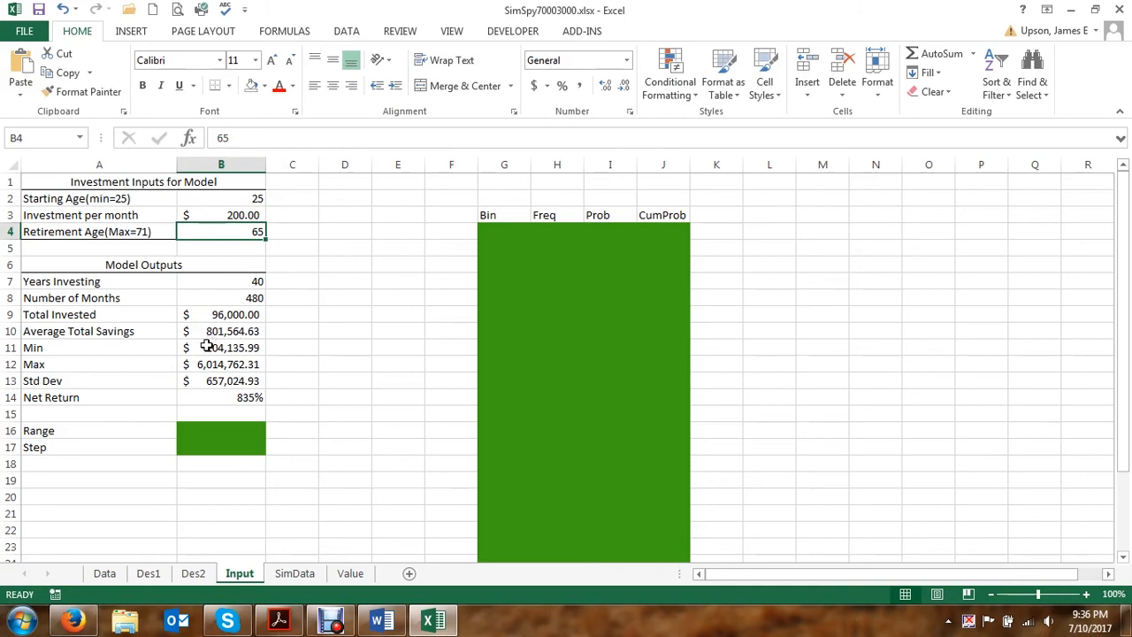
Step: Set the Investment per month in B3 to 201 again to compare the average savings
left_click(244, 215)
left_click(239, 137)
key("BackSpace")
type("1")
key("Return")
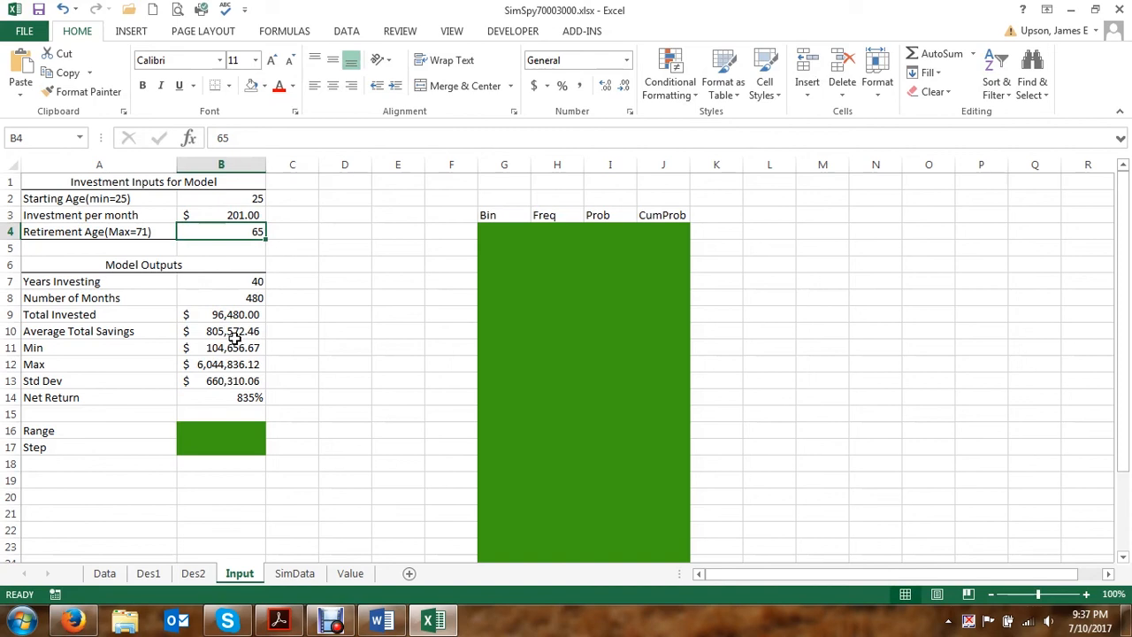
Step: Set the Investment per month in B3 to 300
left_click(239, 215)
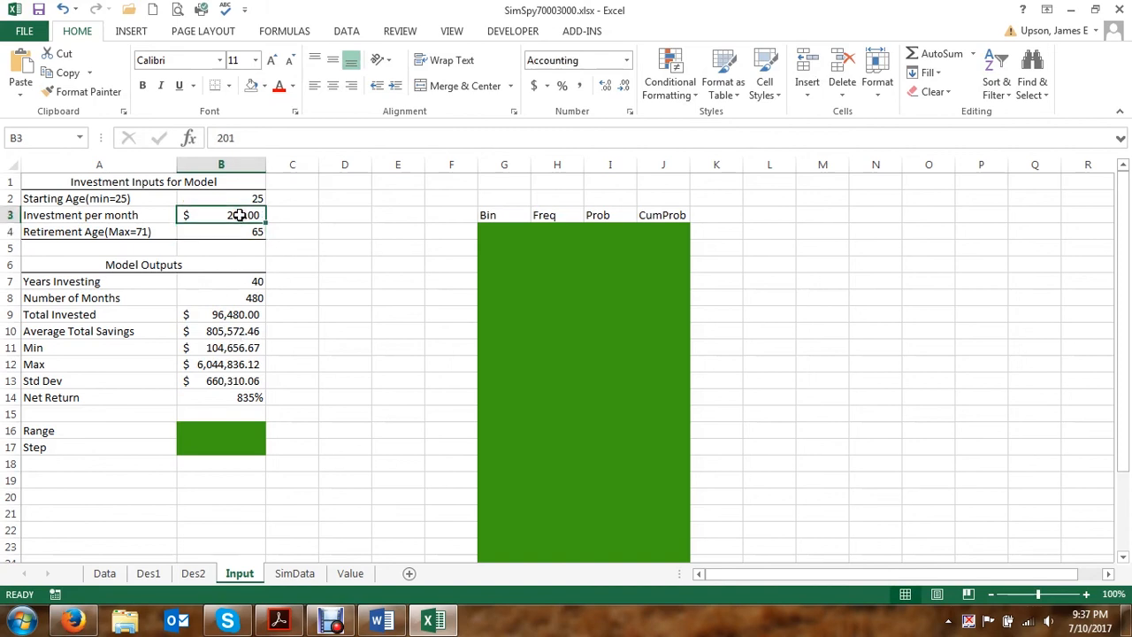
type("300")
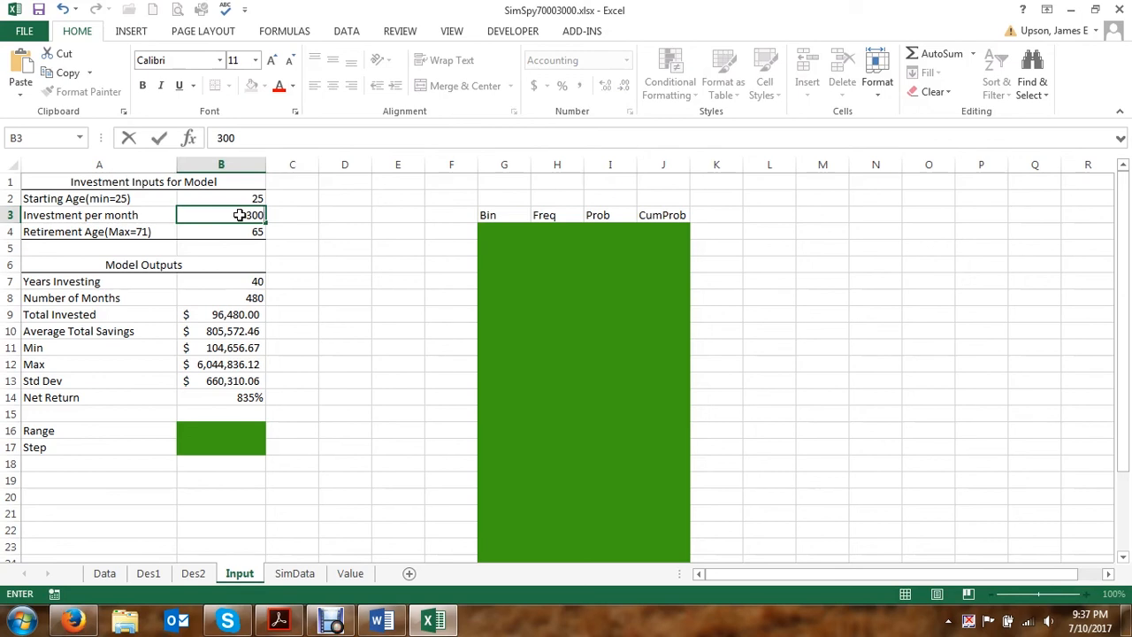
key("Return")
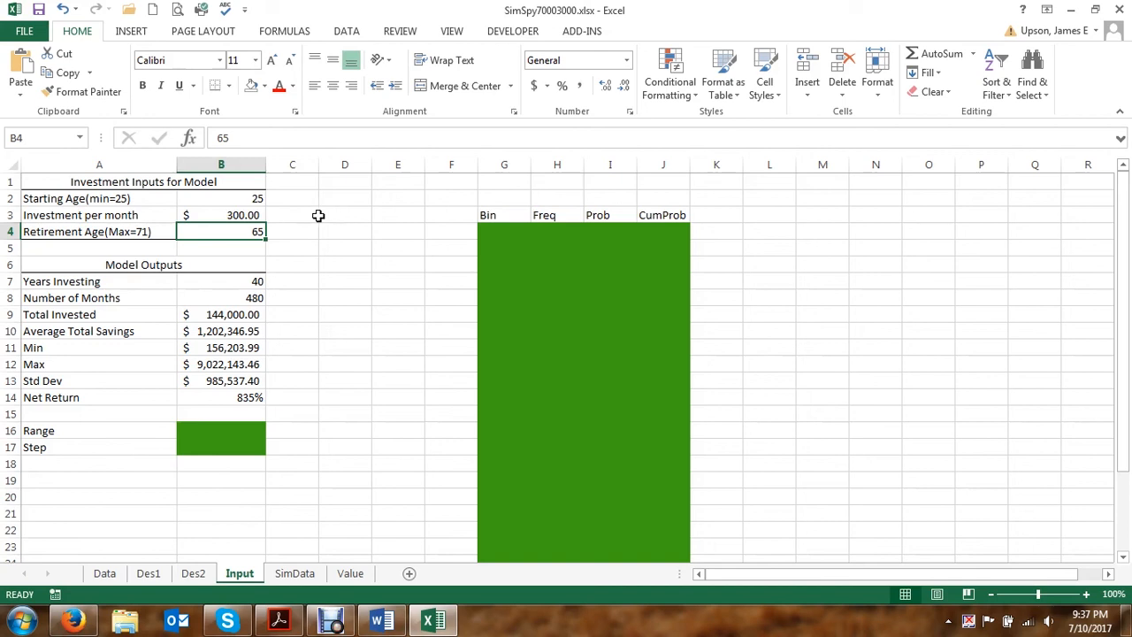
Step: Calculate the yearly investment in D3 with the formula =12*B3, and clear that cell after reading the result
left_click(343, 215)
type("=")
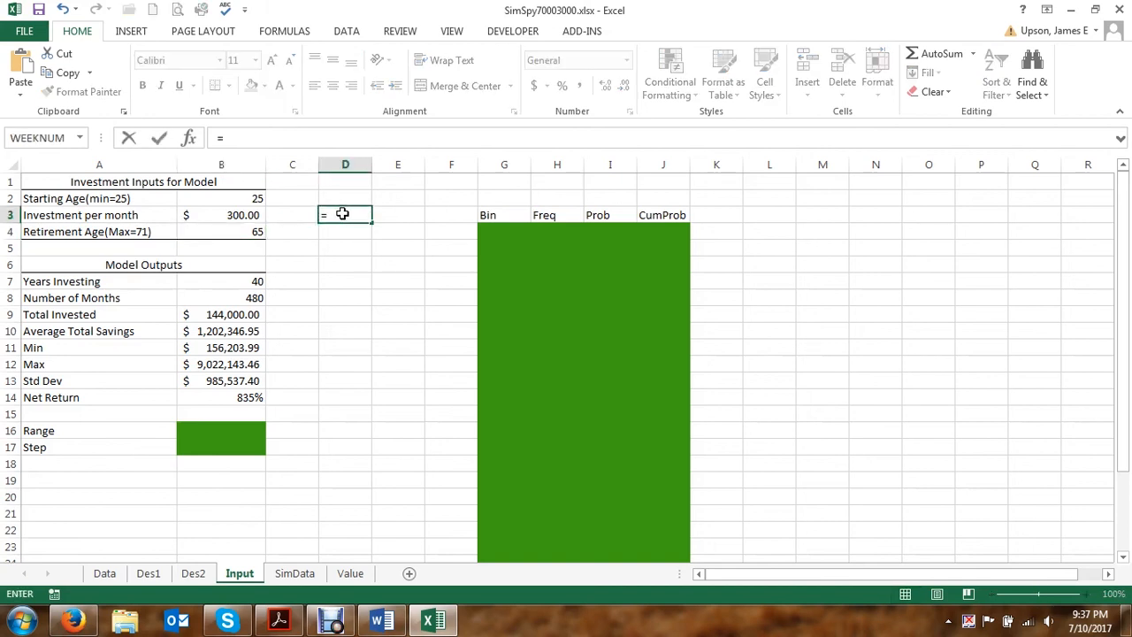
type("12*")
left_click(257, 217)
key("Return")
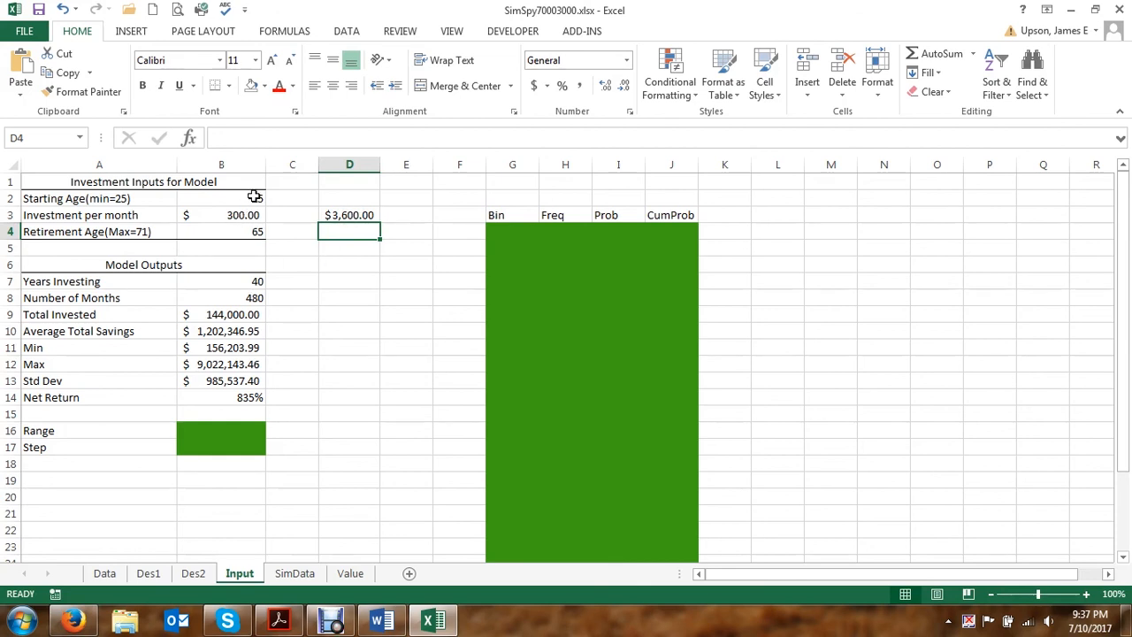
left_click(361, 217)
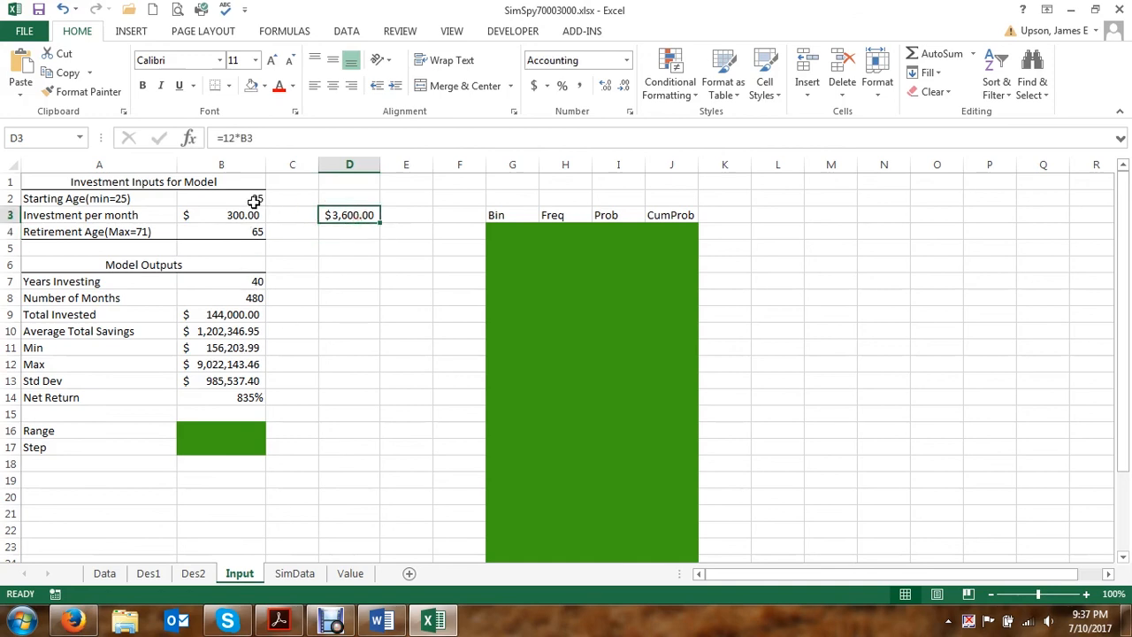
key("Delete")
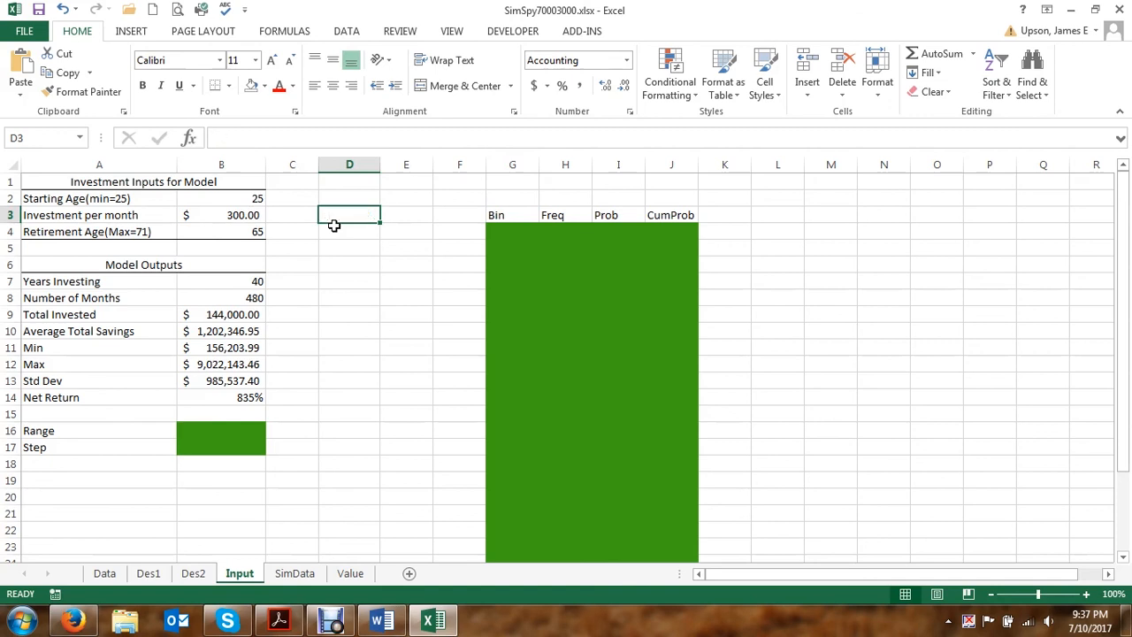
Step: Set the Starting Age in B2 to 30
left_click(245, 201)
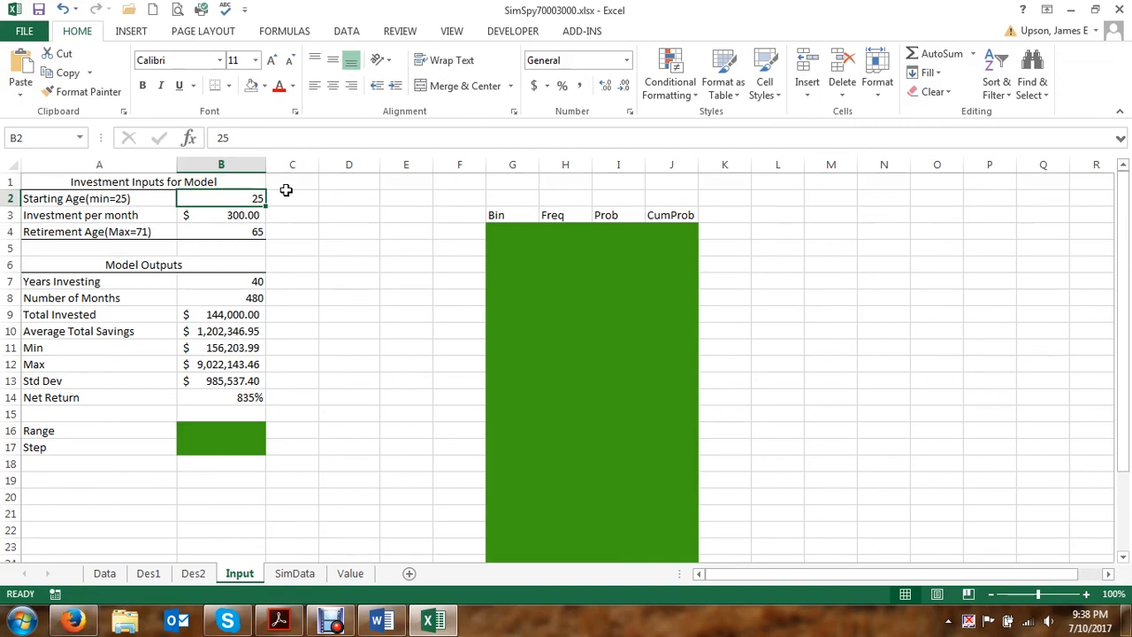
type("30")
key("Return")
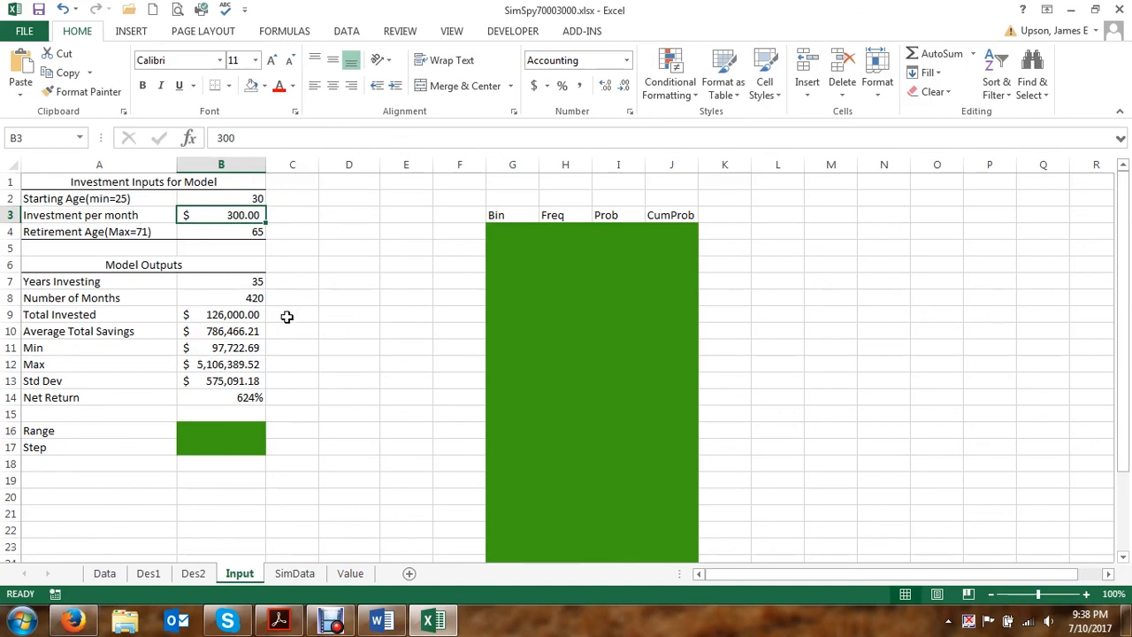